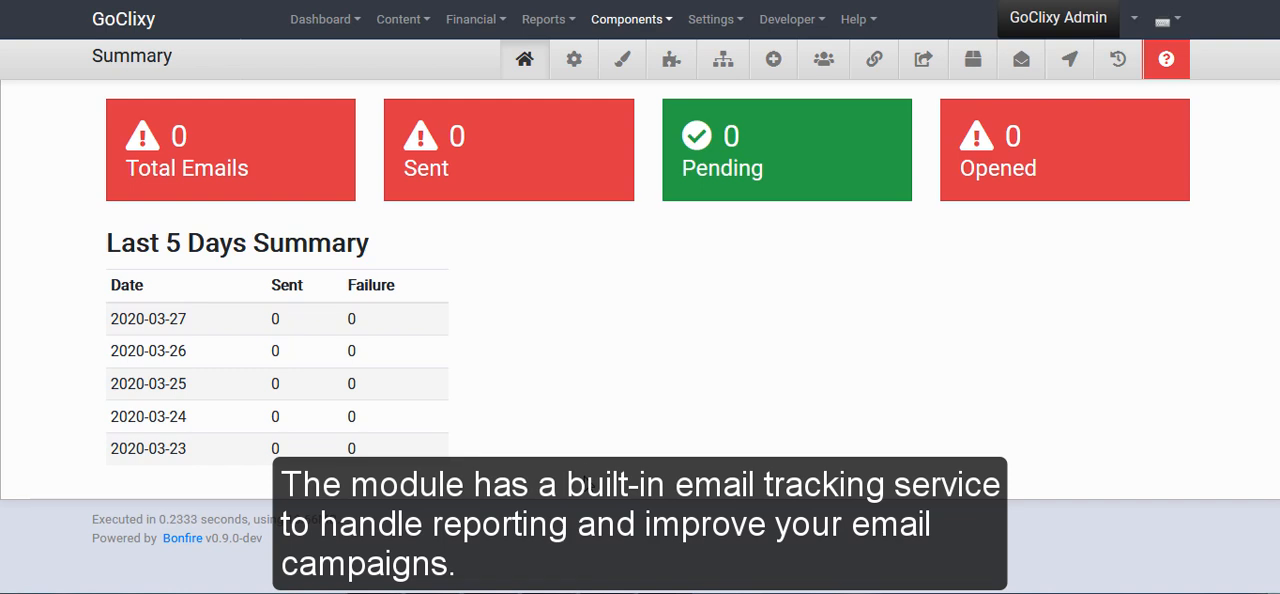
Open the summary page of the Emailer component to view the email totals
{"action": "left_click", "coordinate": [644, 22]}
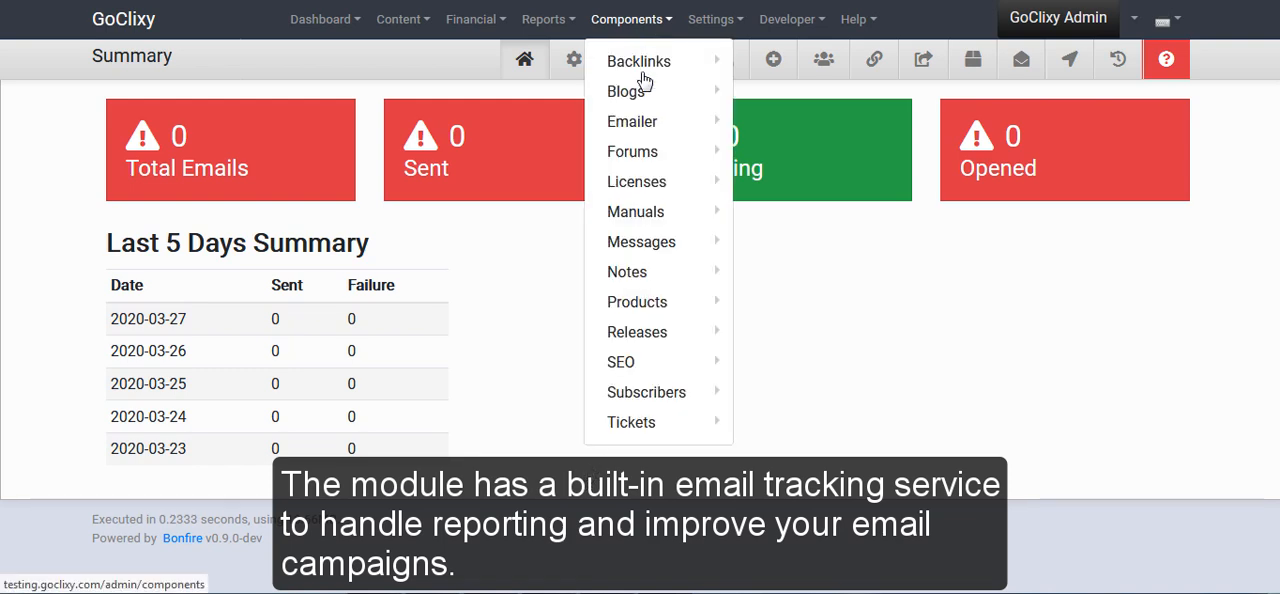
{"action": "mouse_move", "coordinate": [662, 126]}
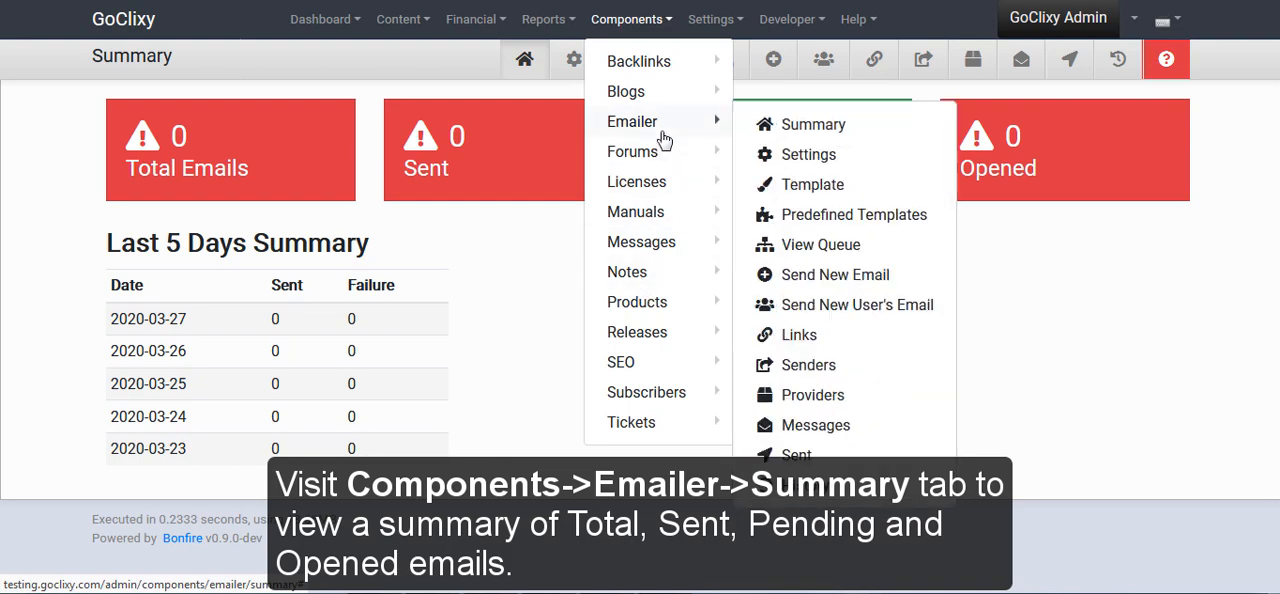
{"action": "left_click", "coordinate": [826, 127]}
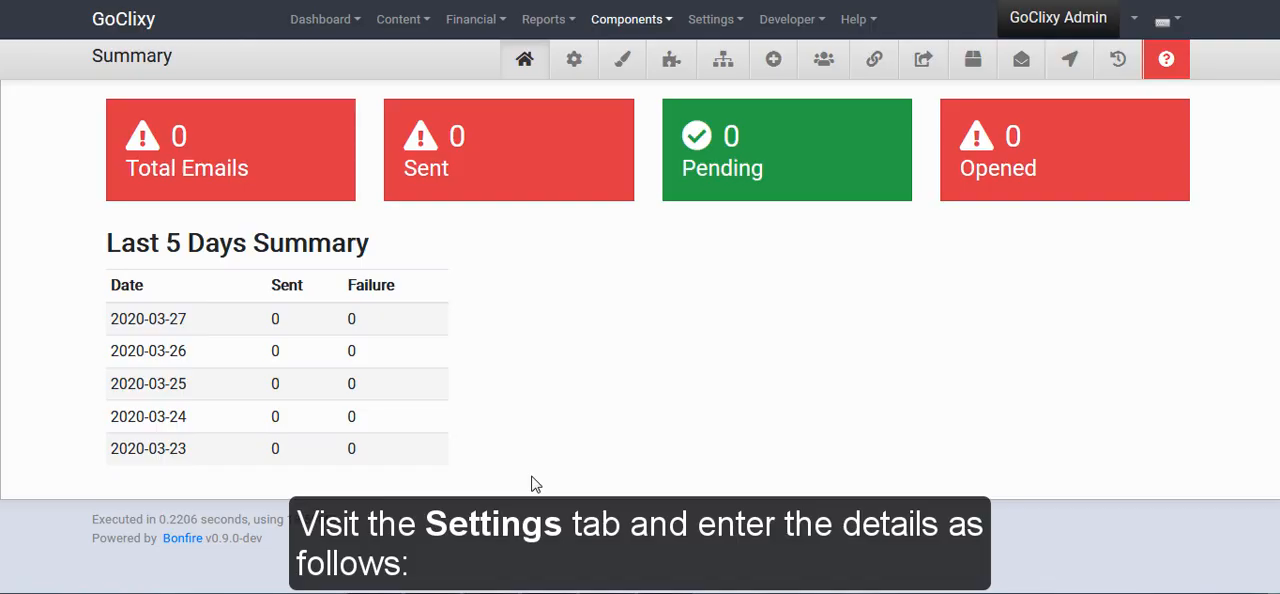
{"action": "left_click", "coordinate": [574, 60]}
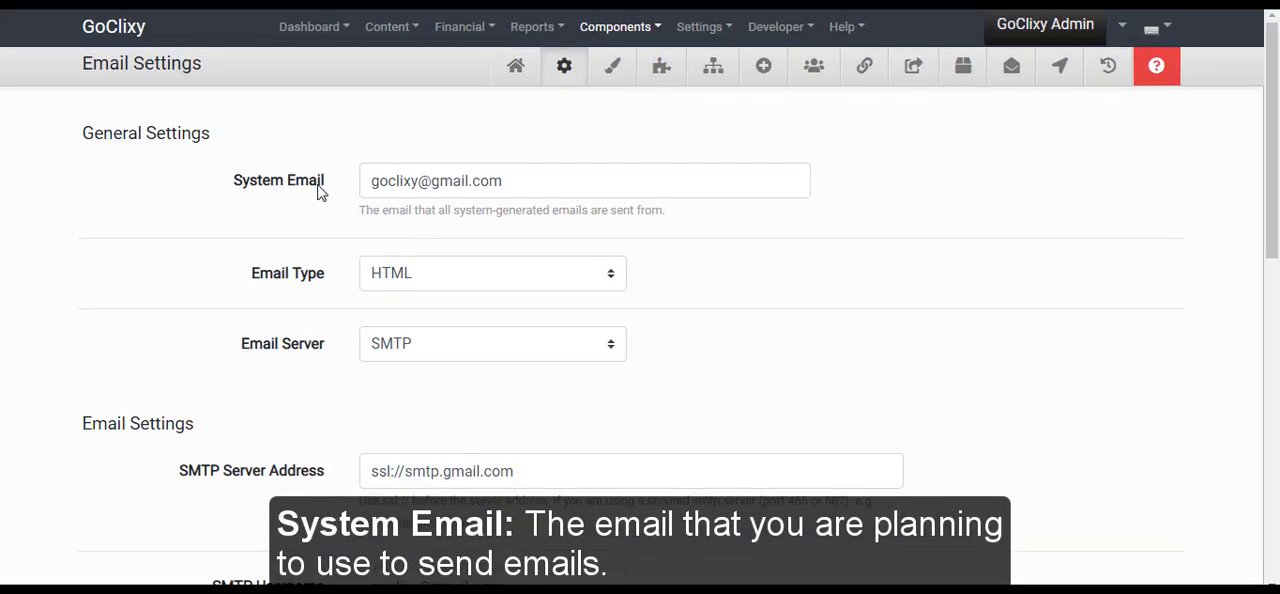
{"action": "triple_click", "coordinate": [395, 178]}
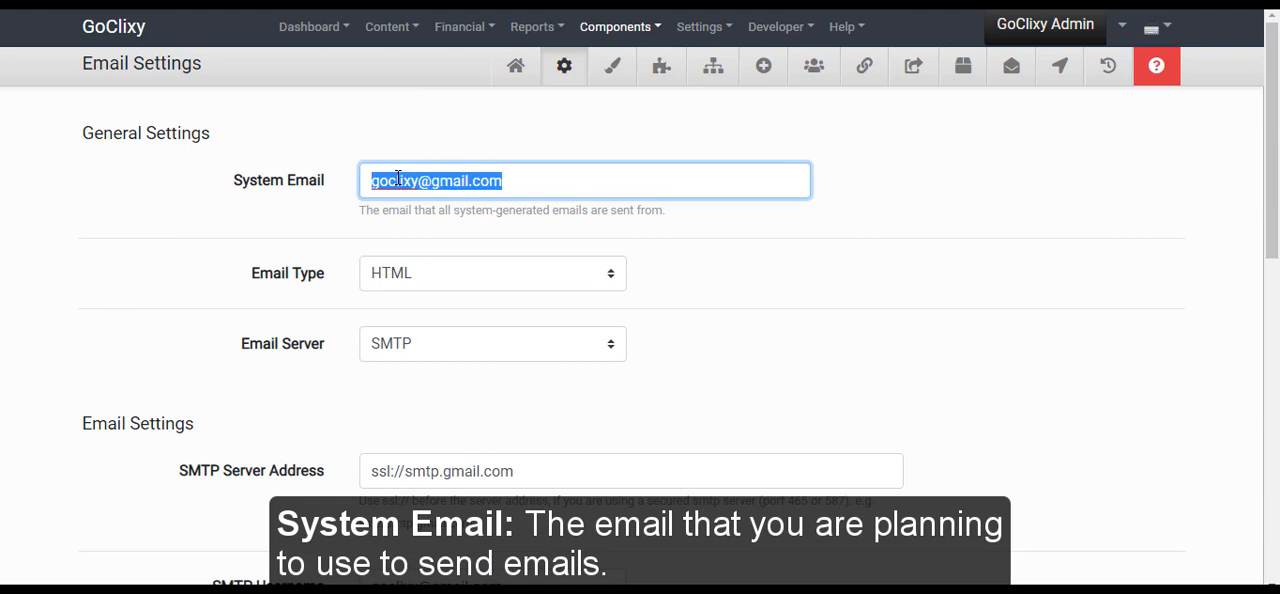
{"action": "key", "text": "ctrl+v"}
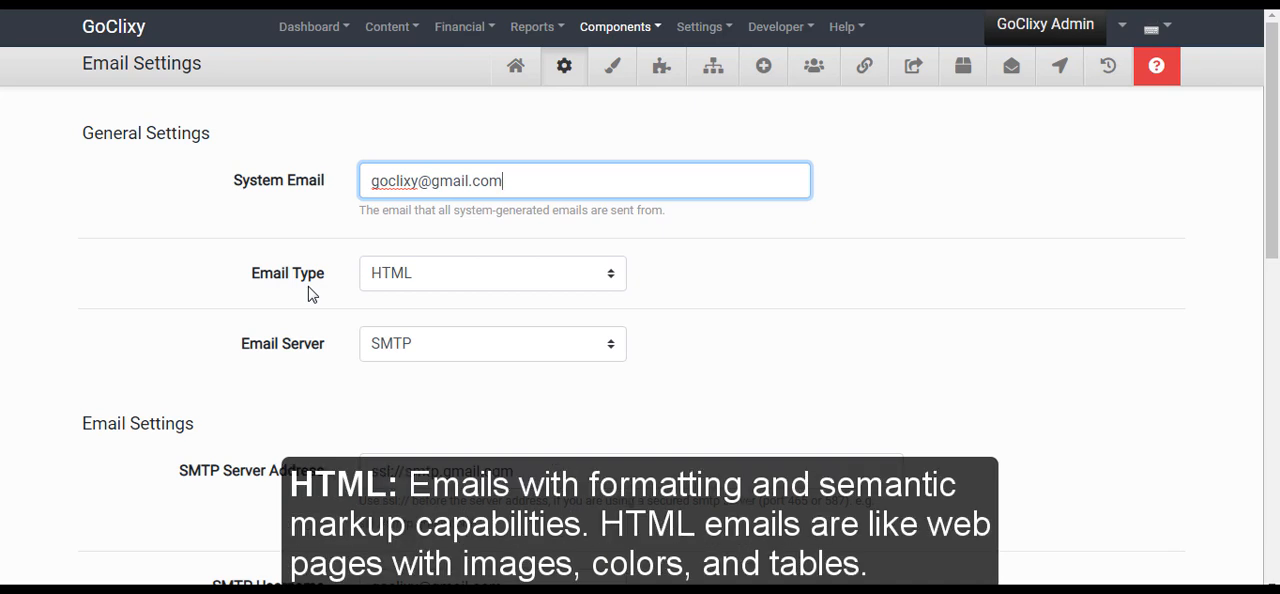
Choose HTML as the email type and SMTP as the email server
{"action": "left_click", "coordinate": [556, 281]}
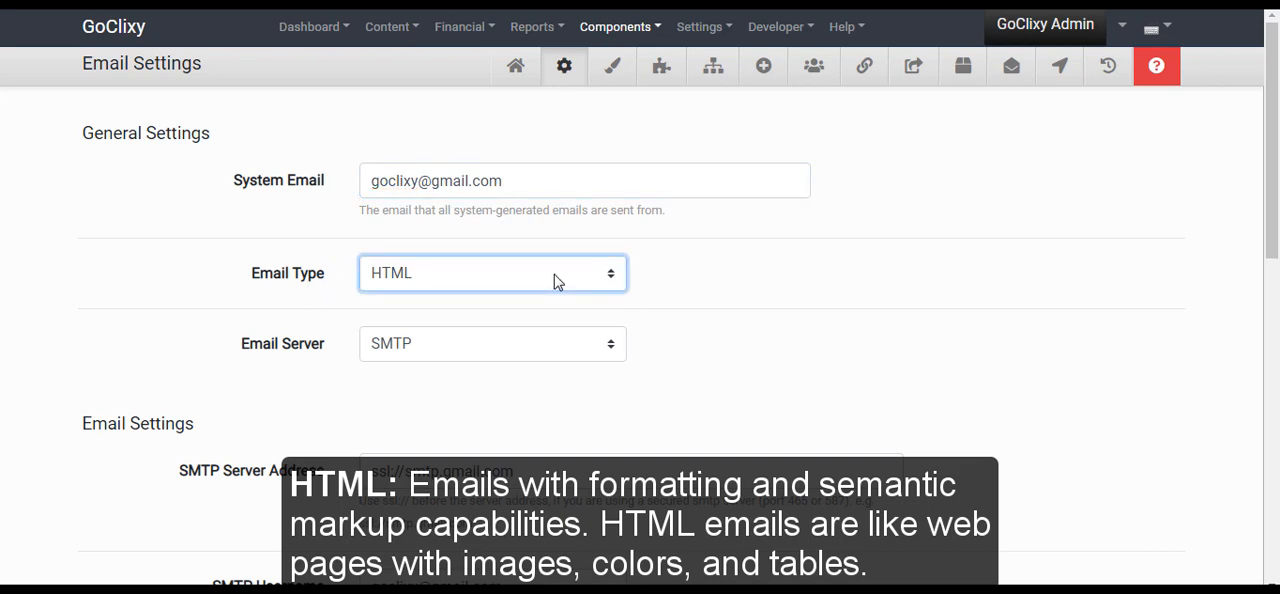
{"action": "left_click", "coordinate": [556, 281]}
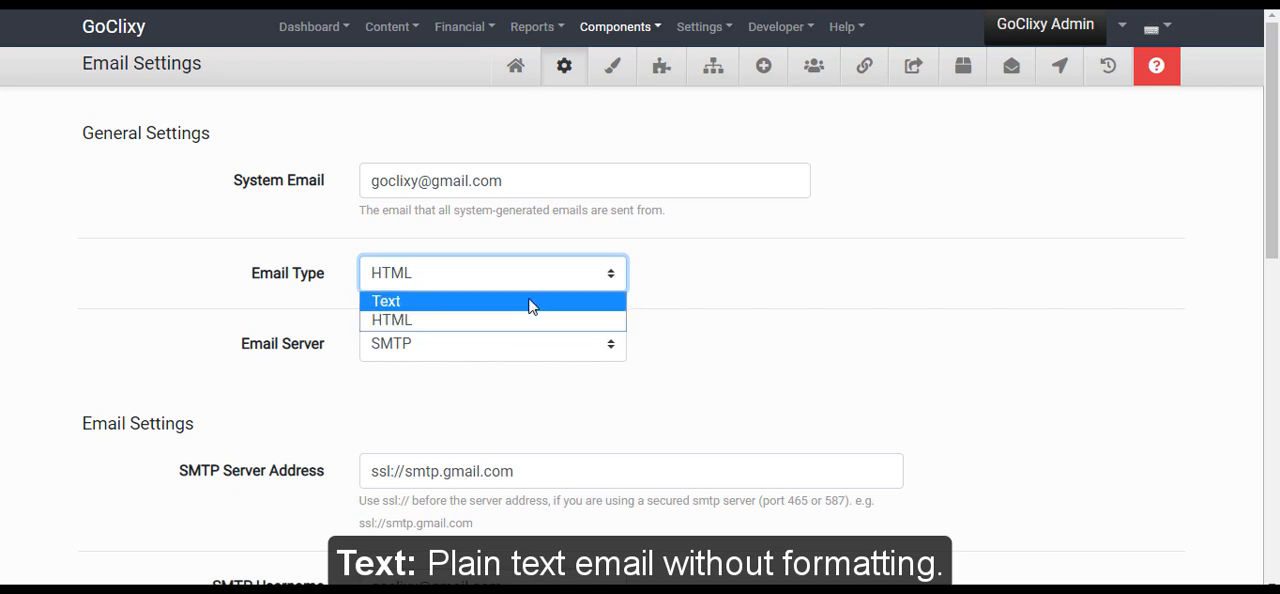
{"action": "left_click", "coordinate": [528, 320]}
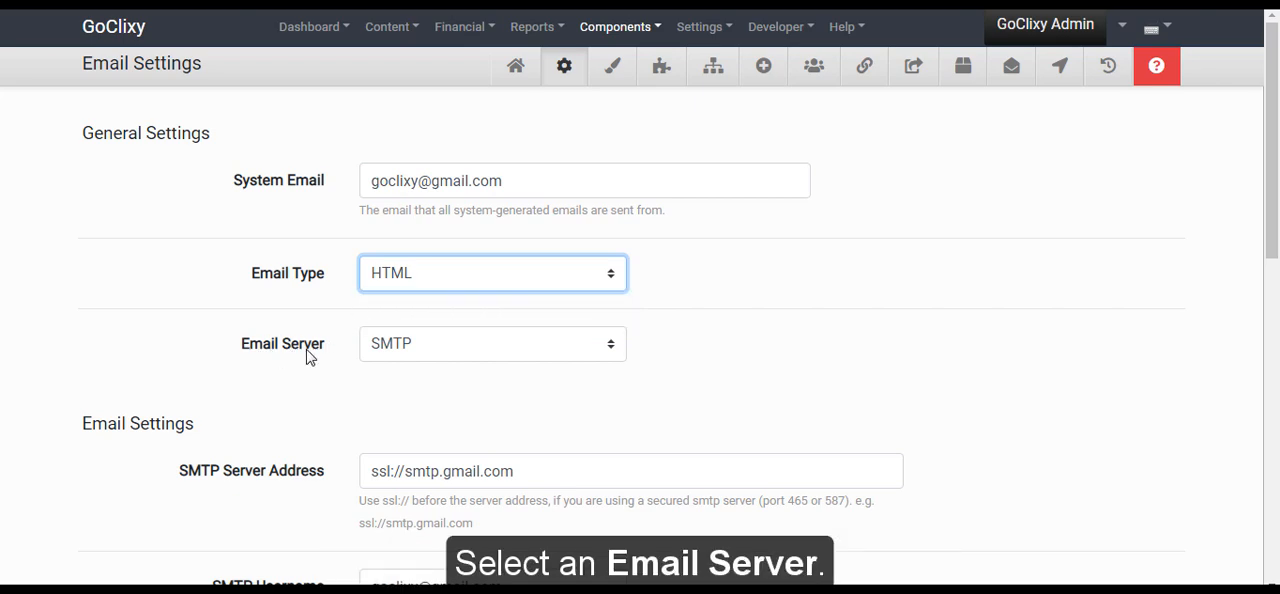
{"action": "left_click", "coordinate": [537, 352]}
{"action": "left_click", "coordinate": [537, 352]}
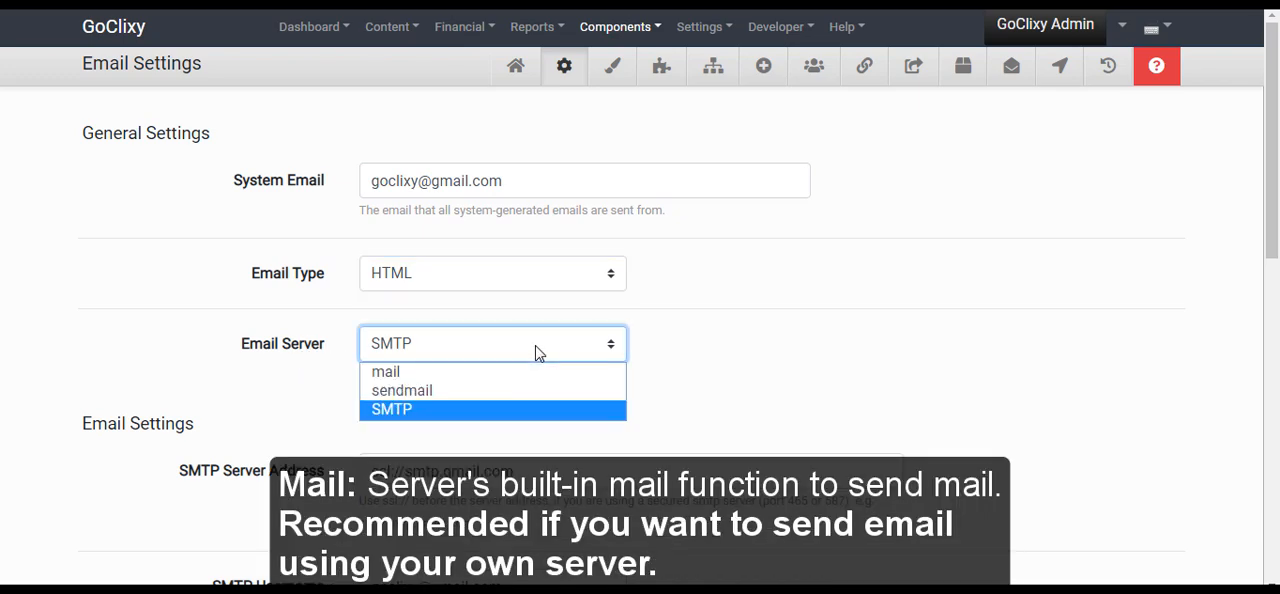
{"action": "left_click", "coordinate": [512, 416]}
Set the SMTP server address to ssl://smtp.gmail.com
{"action": "scroll", "coordinate": [417, 326], "scroll_direction": "down", "scroll_amount": 1}
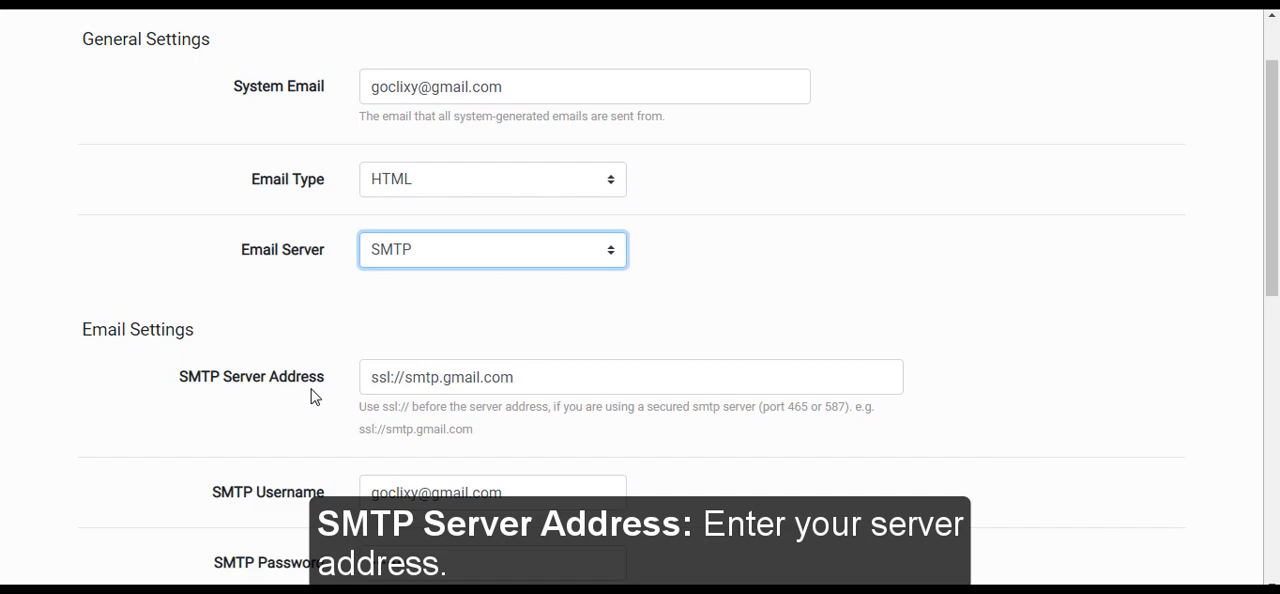
{"action": "double_click", "coordinate": [422, 377]}
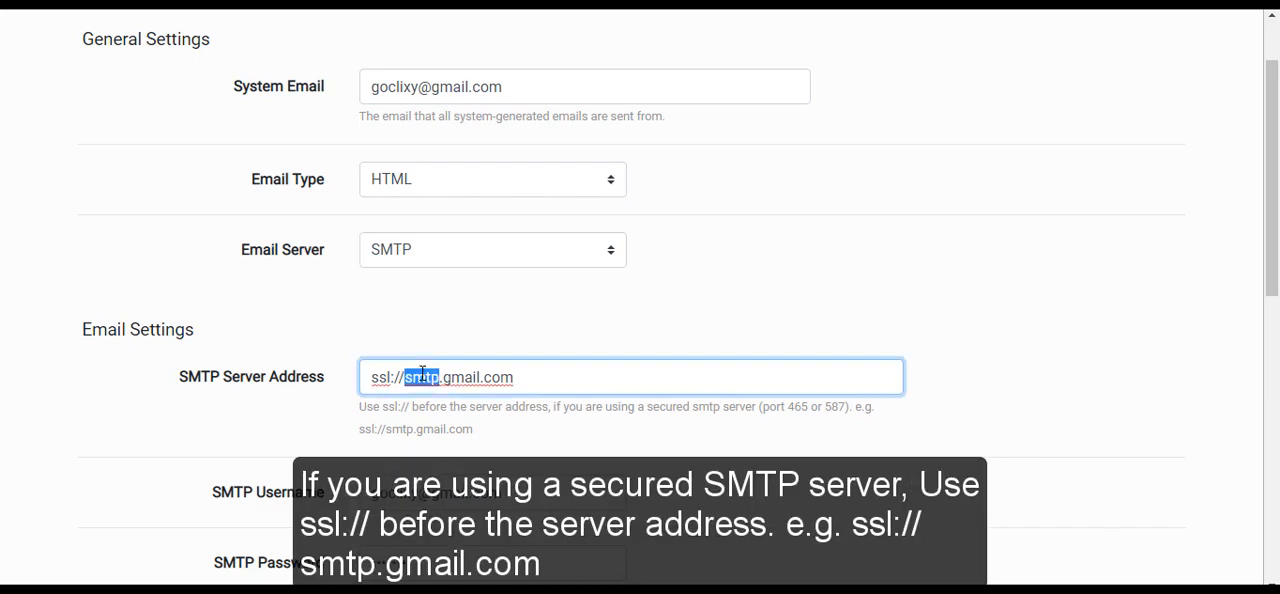
{"action": "triple_click", "coordinate": [422, 377]}
{"action": "type", "text": "ssl://smtp.gmail.com"}
{"action": "scroll", "coordinate": [422, 375], "scroll_direction": "down", "scroll_amount": 1}
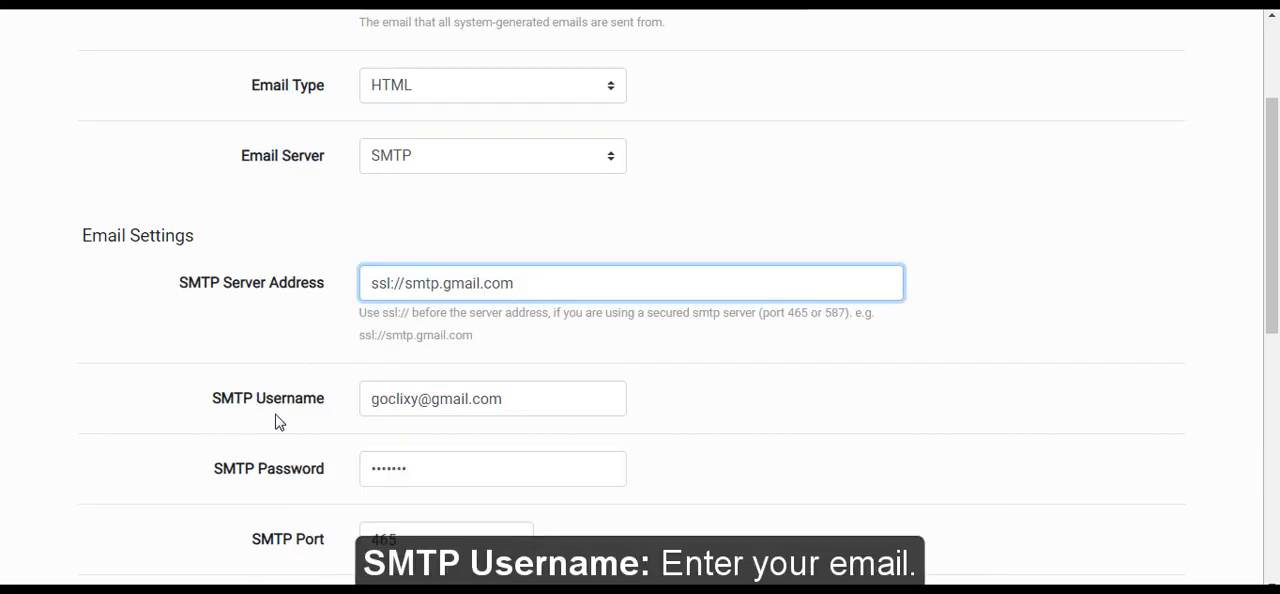
Review the SMTP username, SMTP password and SMTP port entries in the email settings
{"action": "triple_click", "coordinate": [406, 394]}
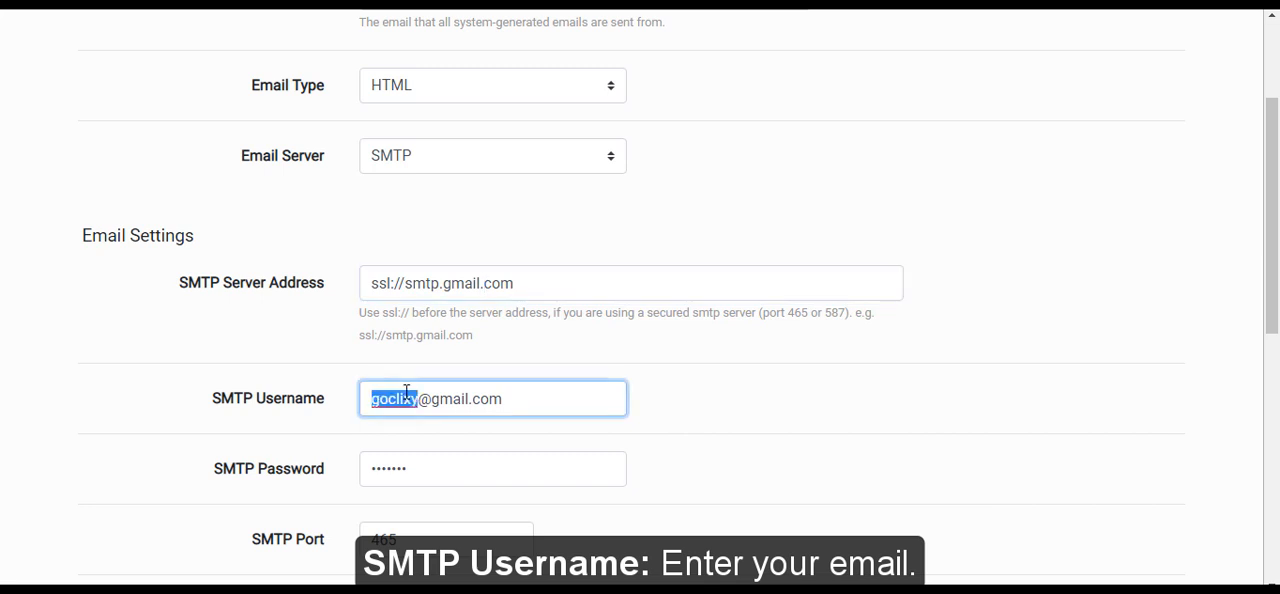
{"action": "key", "text": "Right"}
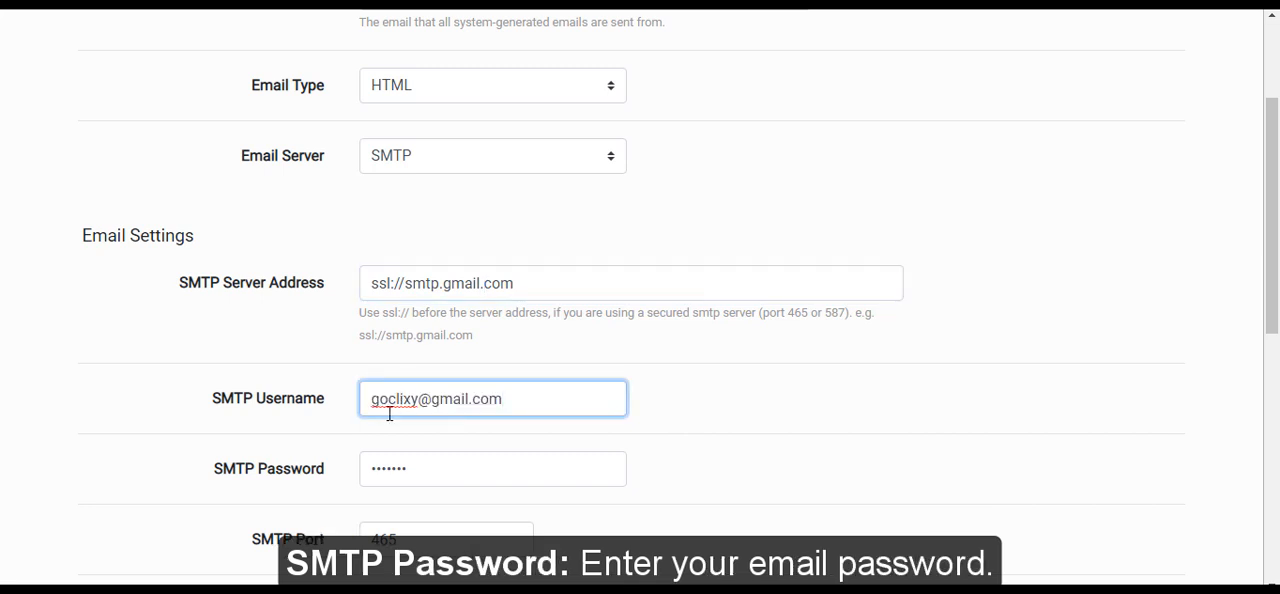
{"action": "triple_click", "coordinate": [404, 463]}
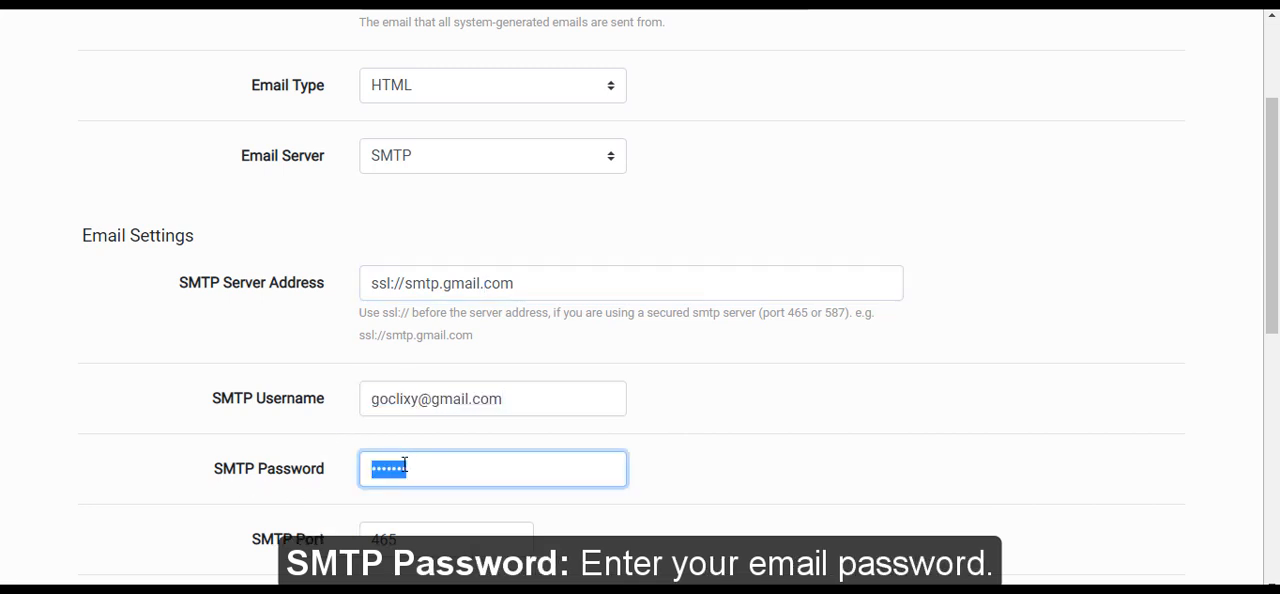
{"action": "key", "text": "Right"}
{"action": "scroll", "coordinate": [325, 545], "scroll_direction": "down", "scroll_amount": 1}
{"action": "scroll", "coordinate": [328, 543], "scroll_direction": "up", "scroll_amount": 1}
{"action": "scroll", "coordinate": [325, 510], "scroll_direction": "down", "scroll_amount": 1}
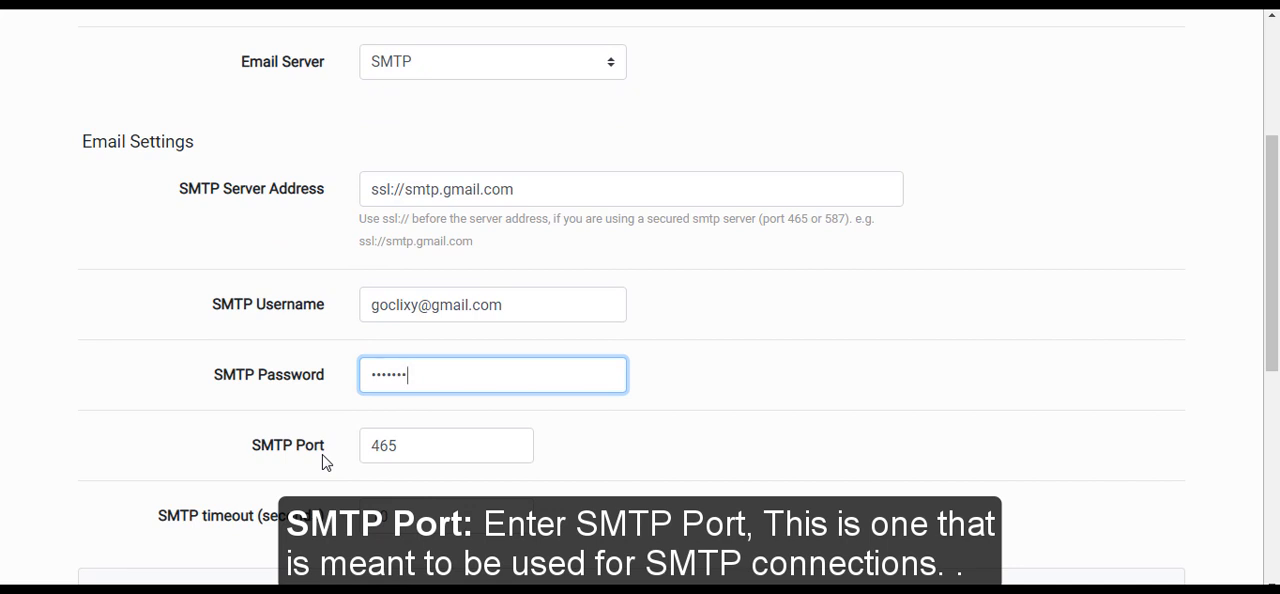
{"action": "double_click", "coordinate": [402, 440]}
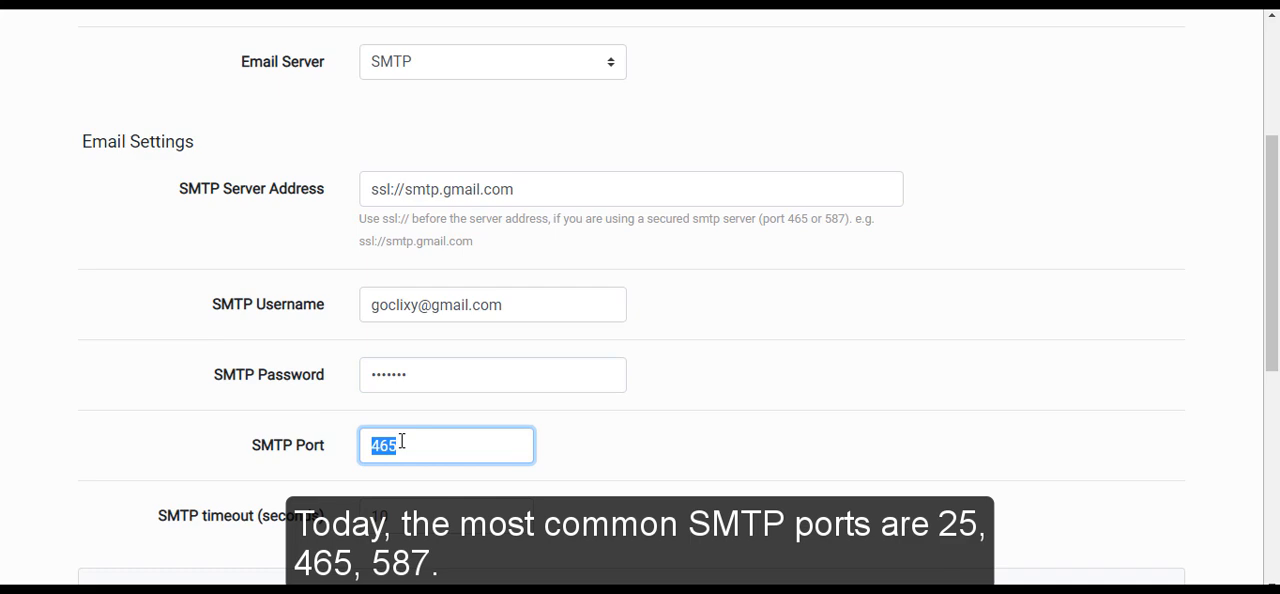
{"action": "left_click", "coordinate": [402, 441]}
Check the SMTP timeout in seconds and save the email settings
{"action": "scroll", "coordinate": [401, 441], "scroll_direction": "down", "scroll_amount": 5}
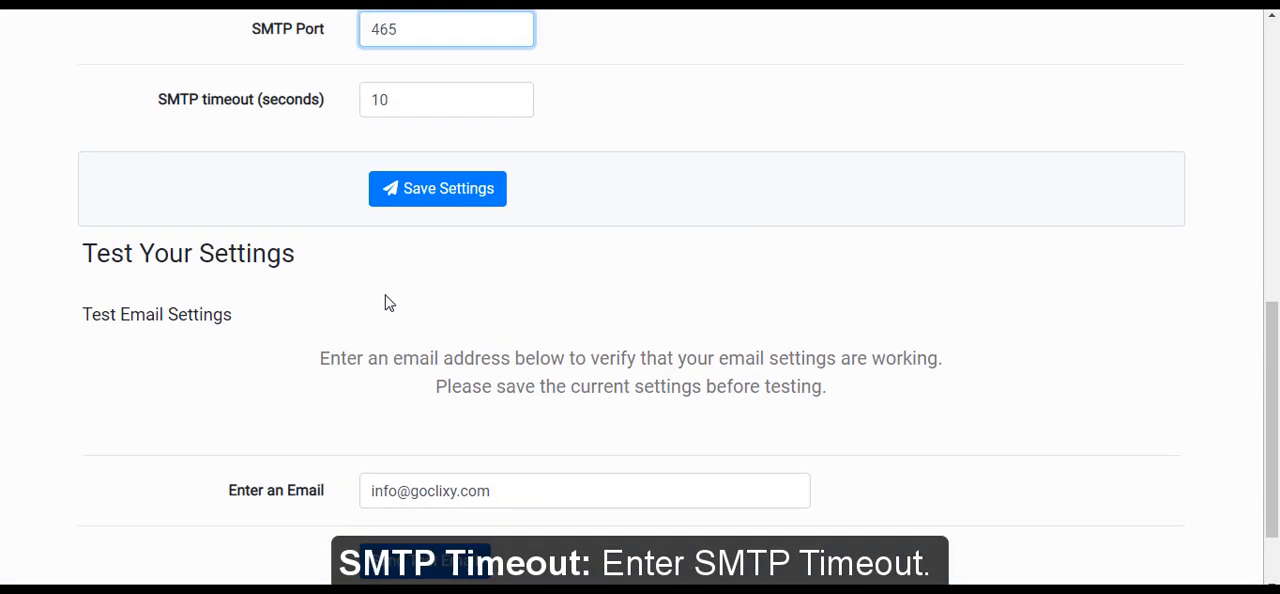
{"action": "scroll", "coordinate": [389, 303], "scroll_direction": "up", "scroll_amount": 1}
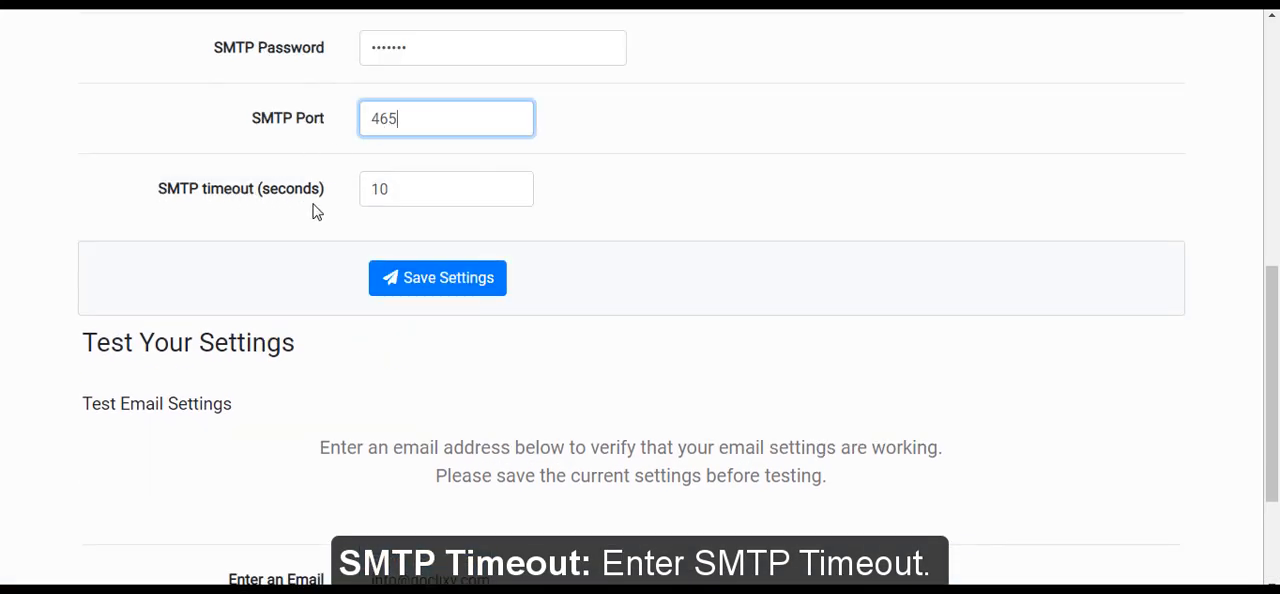
{"action": "left_click", "coordinate": [419, 189]}
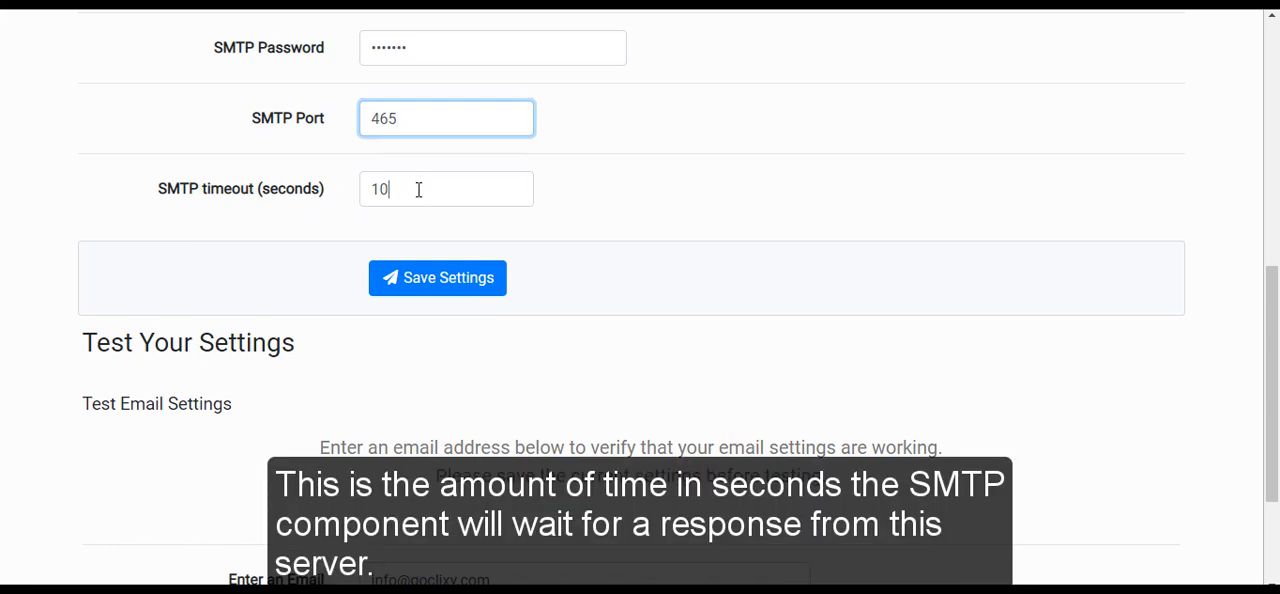
{"action": "double_click", "coordinate": [386, 189]}
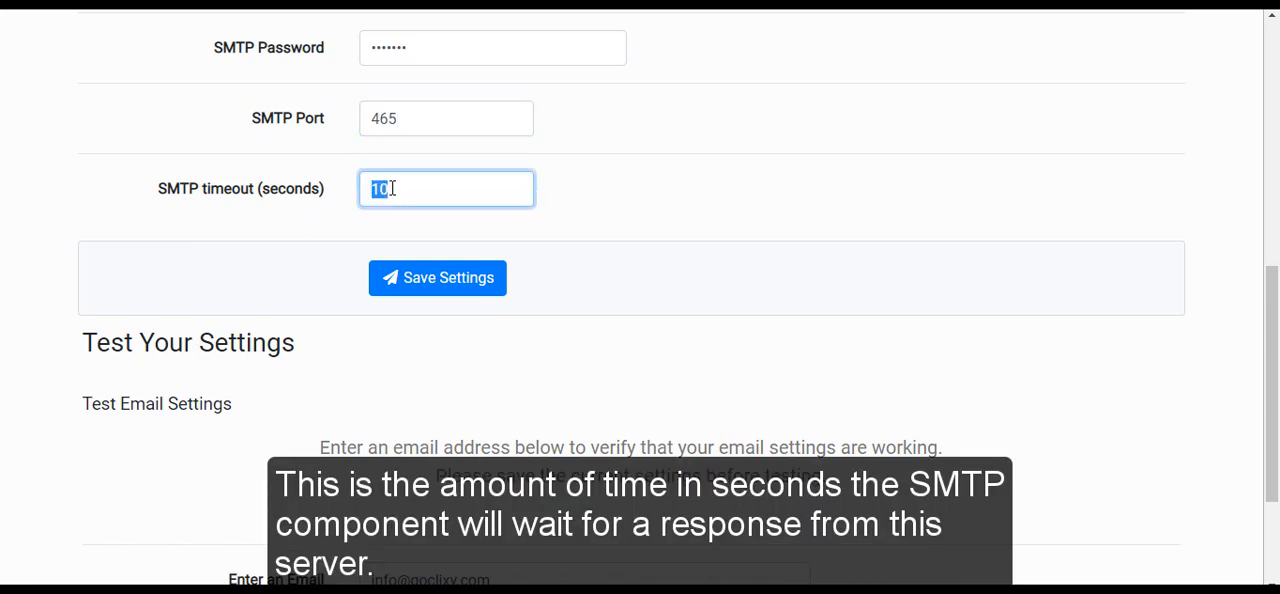
{"action": "left_click", "coordinate": [392, 189]}
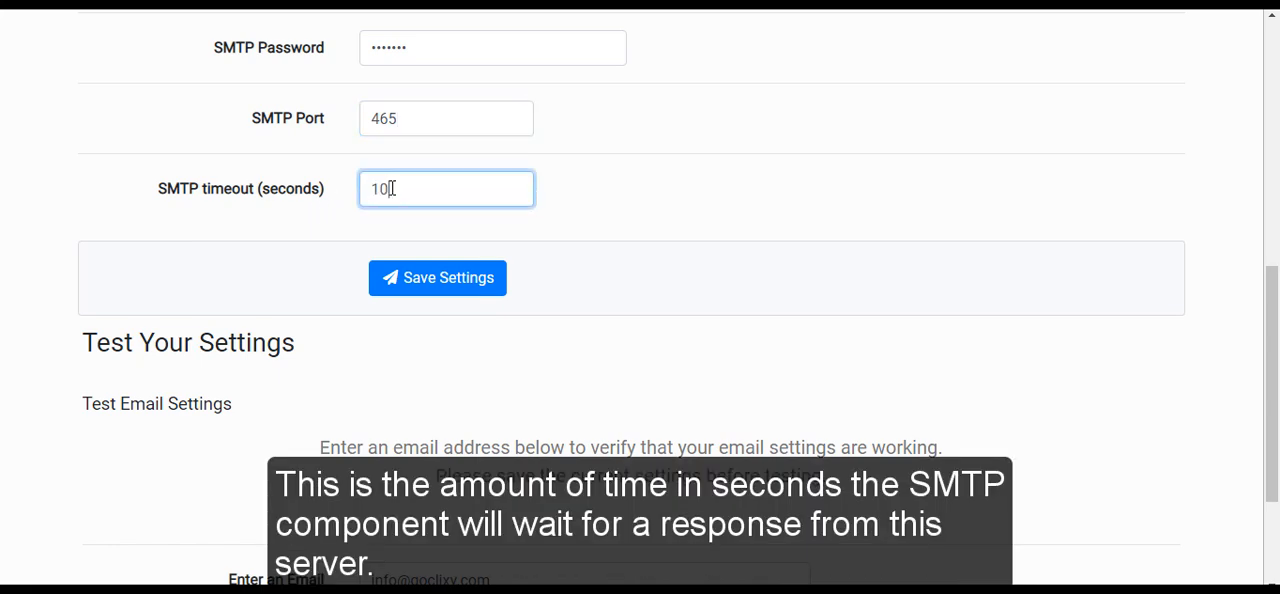
{"action": "left_click", "coordinate": [431, 291]}
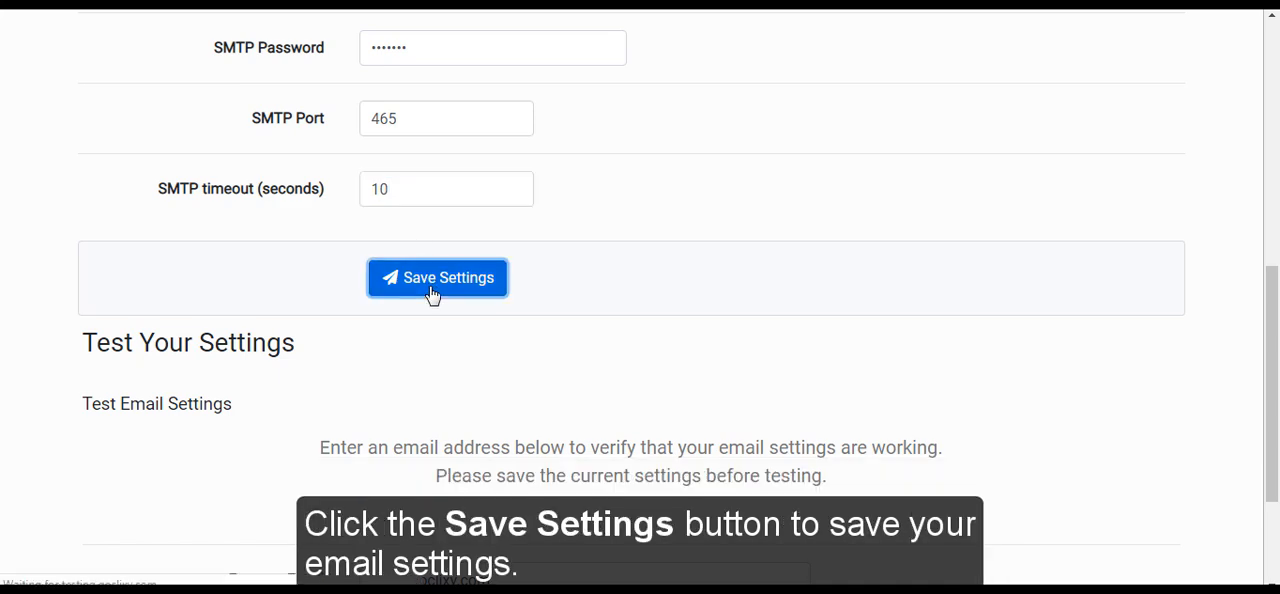
Fill in the test recipient's email address, send a test email and examine the debug information
{"action": "scroll", "coordinate": [603, 423], "scroll_direction": "down", "scroll_amount": 9}
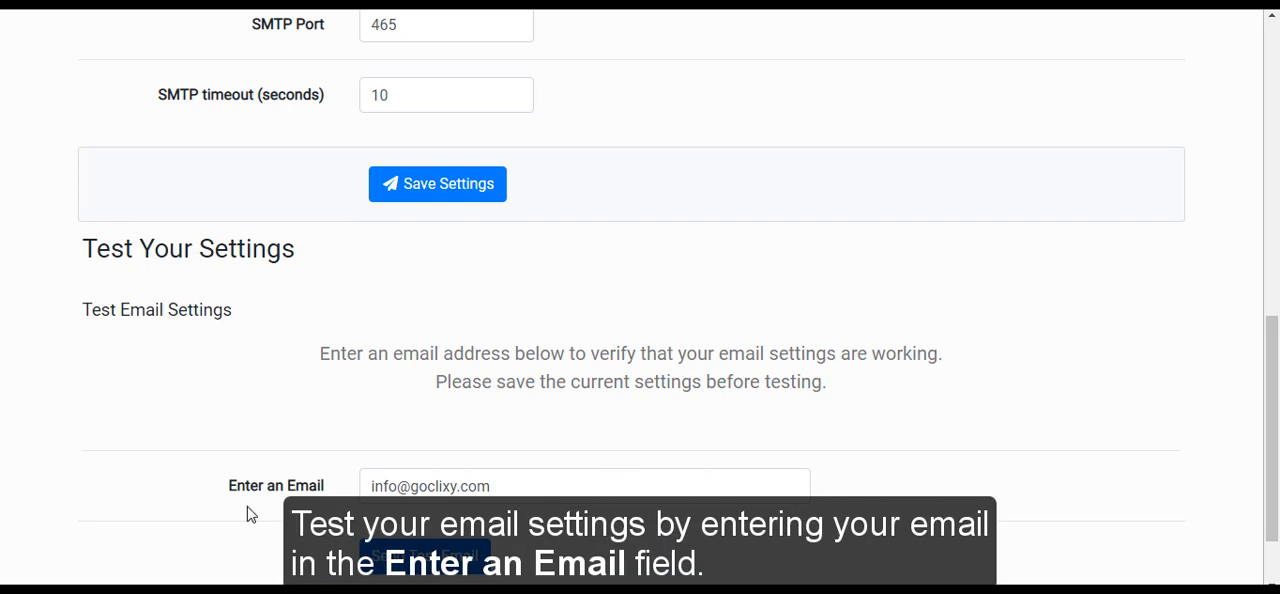
{"action": "double_click", "coordinate": [400, 489]}
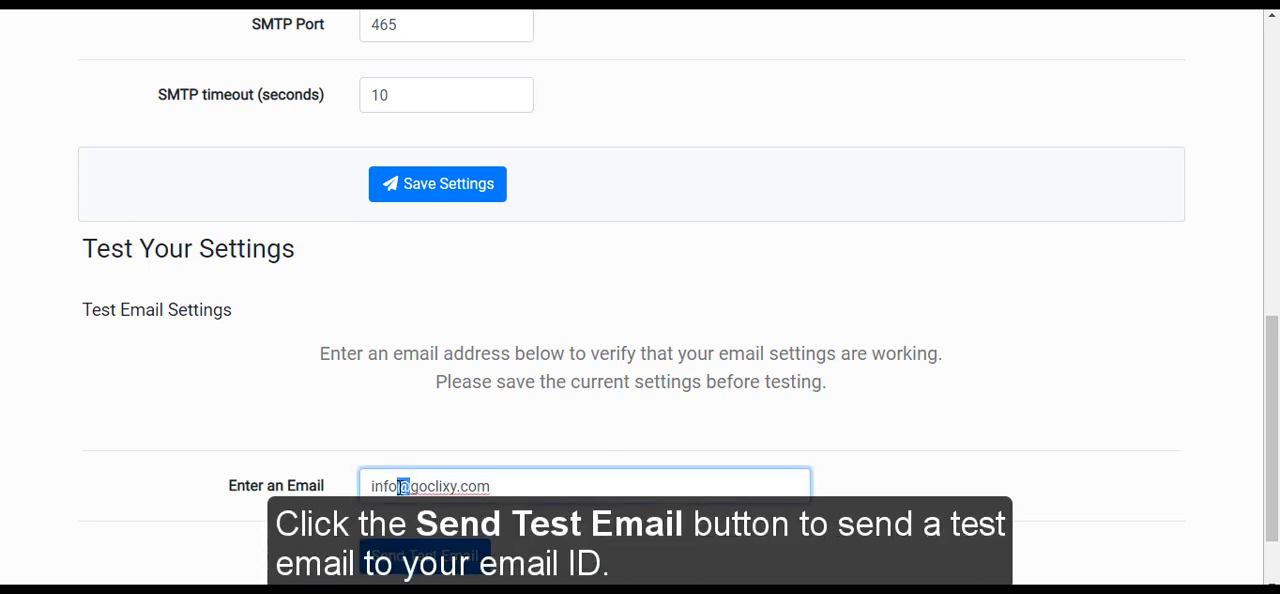
{"action": "key", "text": "ctrl+a"}
{"action": "key", "text": "ctrl+v"}
{"action": "left_click", "coordinate": [425, 555]}
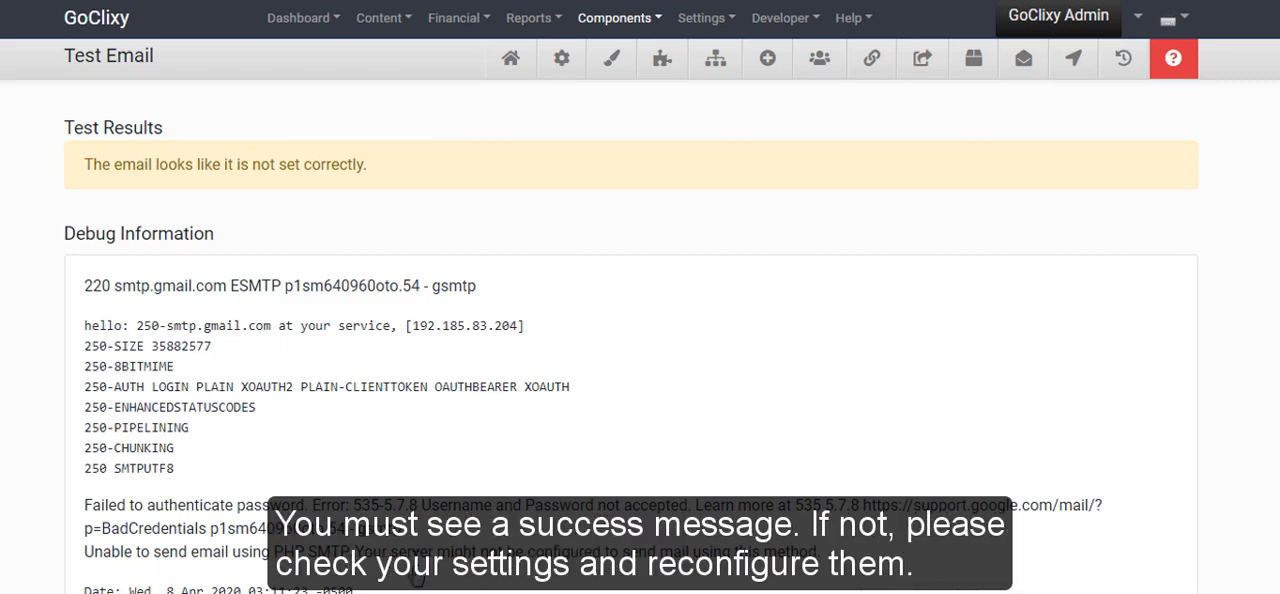
{"action": "scroll", "coordinate": [425, 540], "scroll_direction": "down", "scroll_amount": 6}
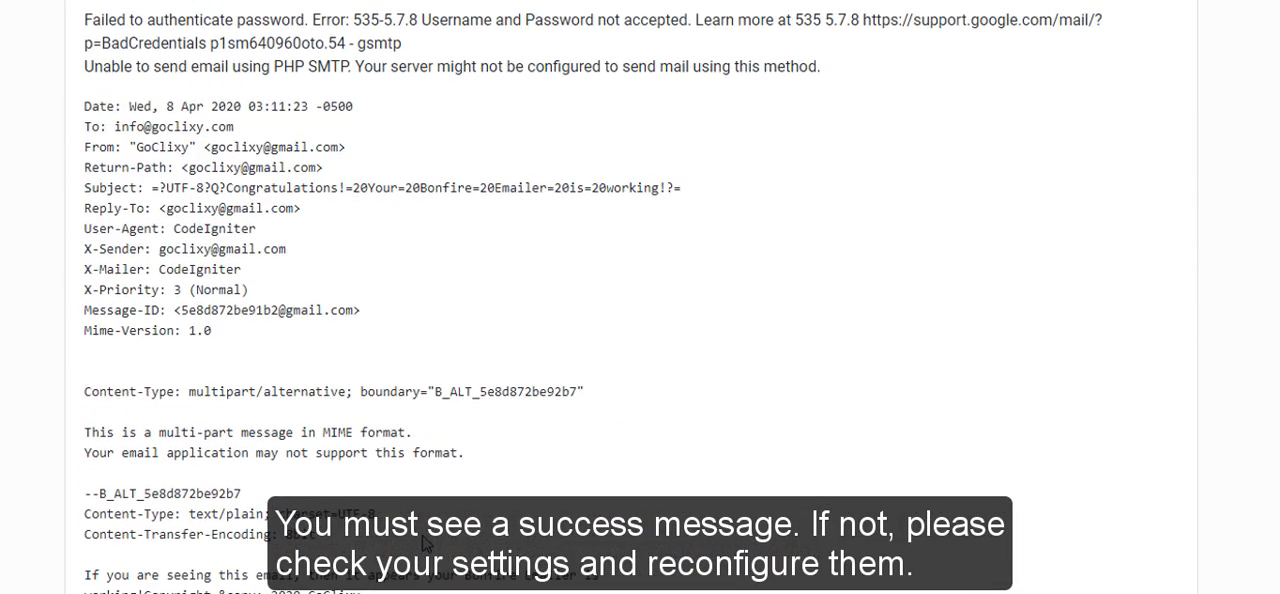
{"action": "scroll", "coordinate": [425, 543], "scroll_direction": "down", "scroll_amount": 1}
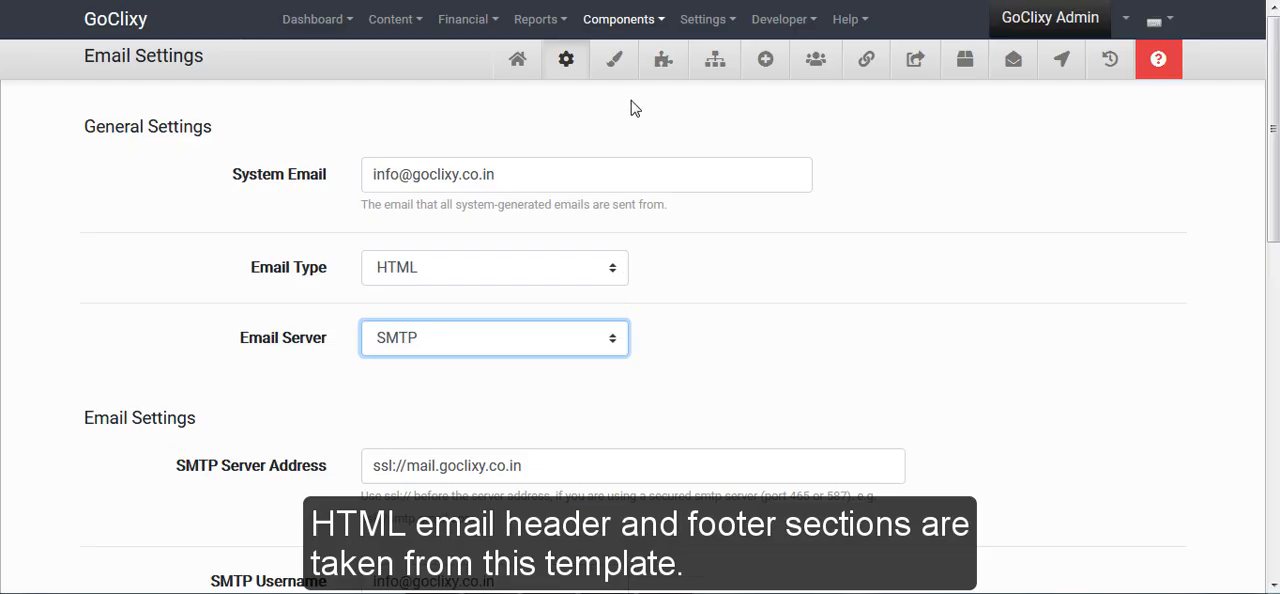
Open the email template page, bring up the header's source code and accept it
{"action": "left_click", "coordinate": [618, 72]}
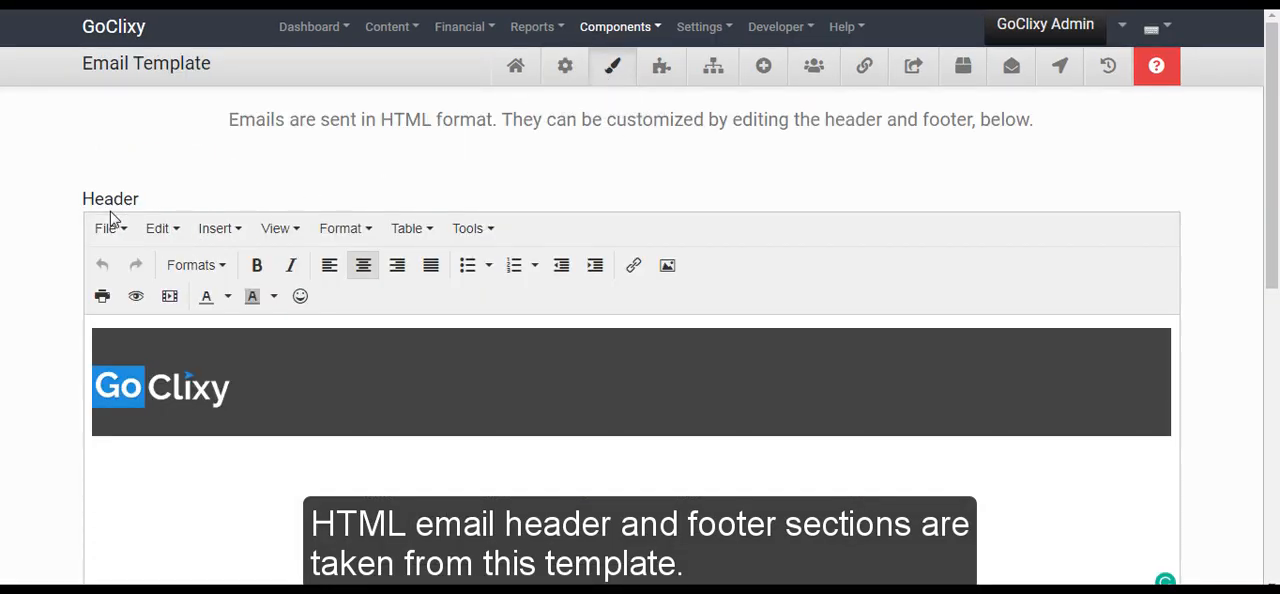
{"action": "left_click", "coordinate": [468, 228]}
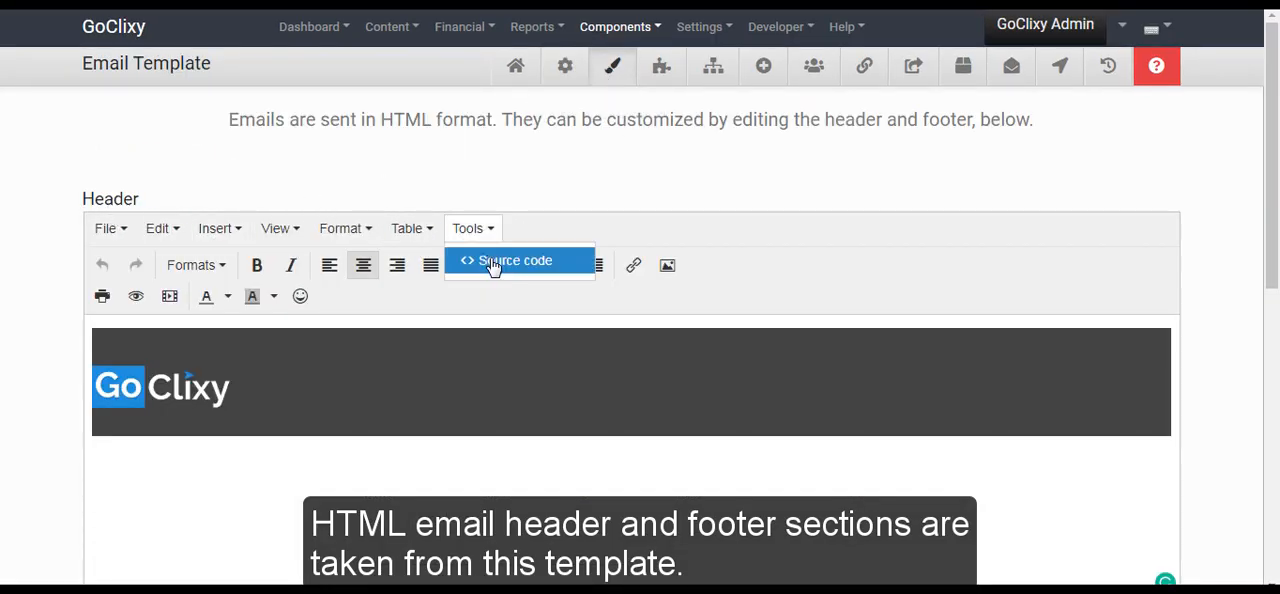
{"action": "left_click", "coordinate": [495, 262]}
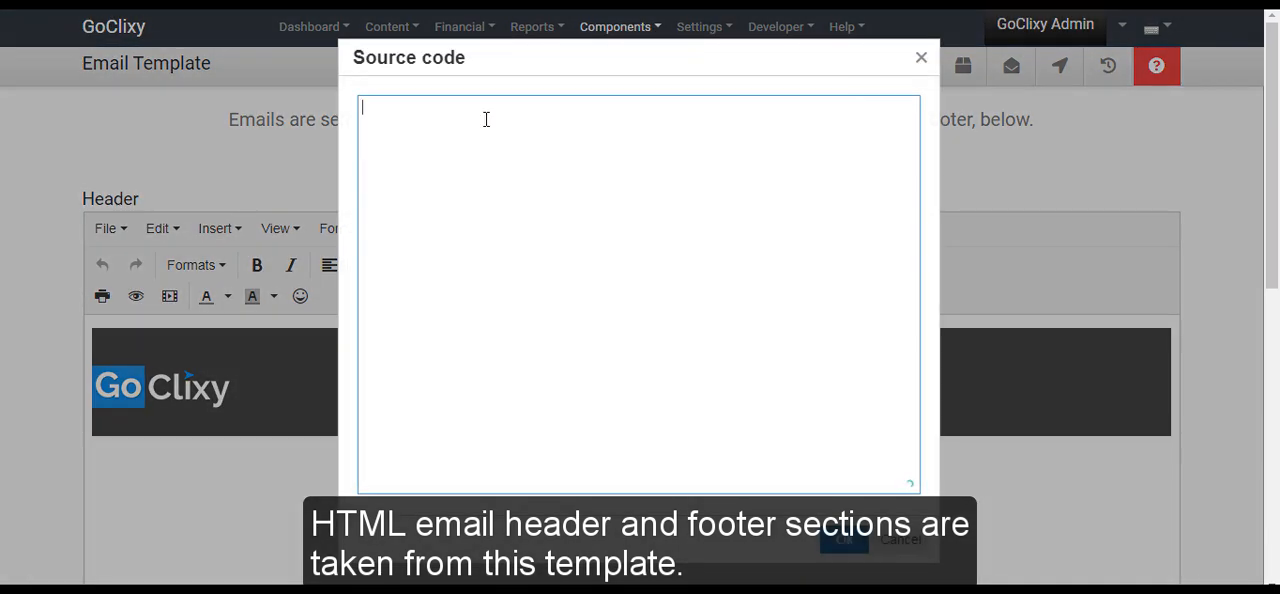
{"action": "left_click", "coordinate": [845, 541]}
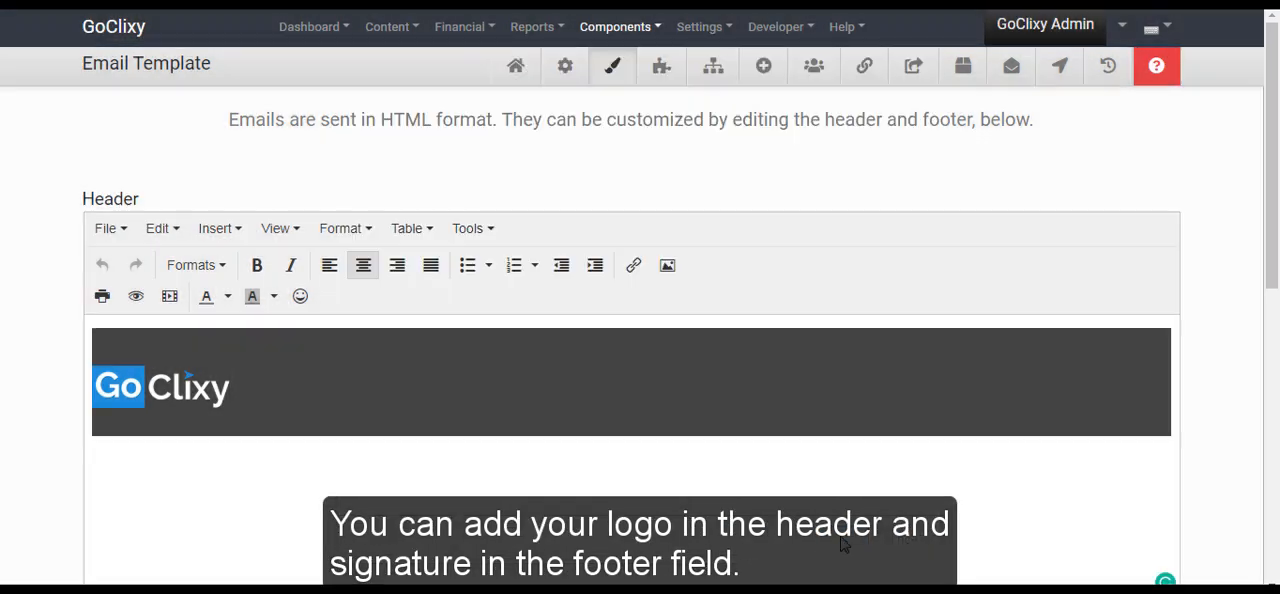
Set the footer's source code to "Copyright © 2020 GoClixy" and save the email template
{"action": "scroll", "coordinate": [845, 545], "scroll_direction": "down", "scroll_amount": 5}
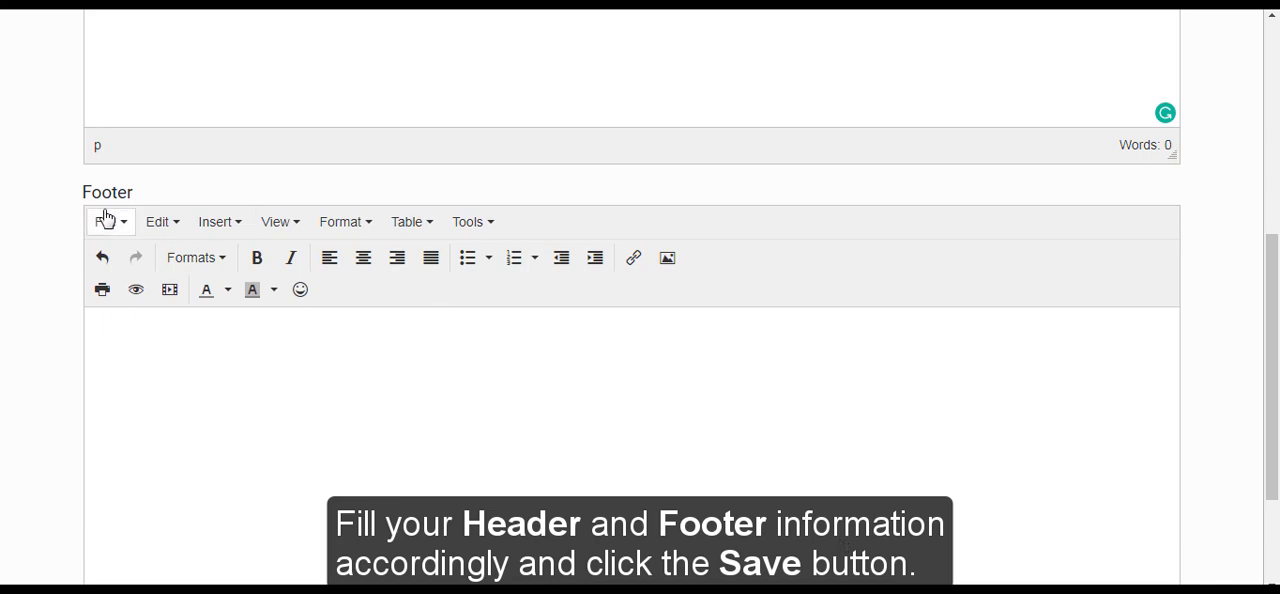
{"action": "left_click", "coordinate": [470, 226]}
{"action": "left_click", "coordinate": [500, 257]}
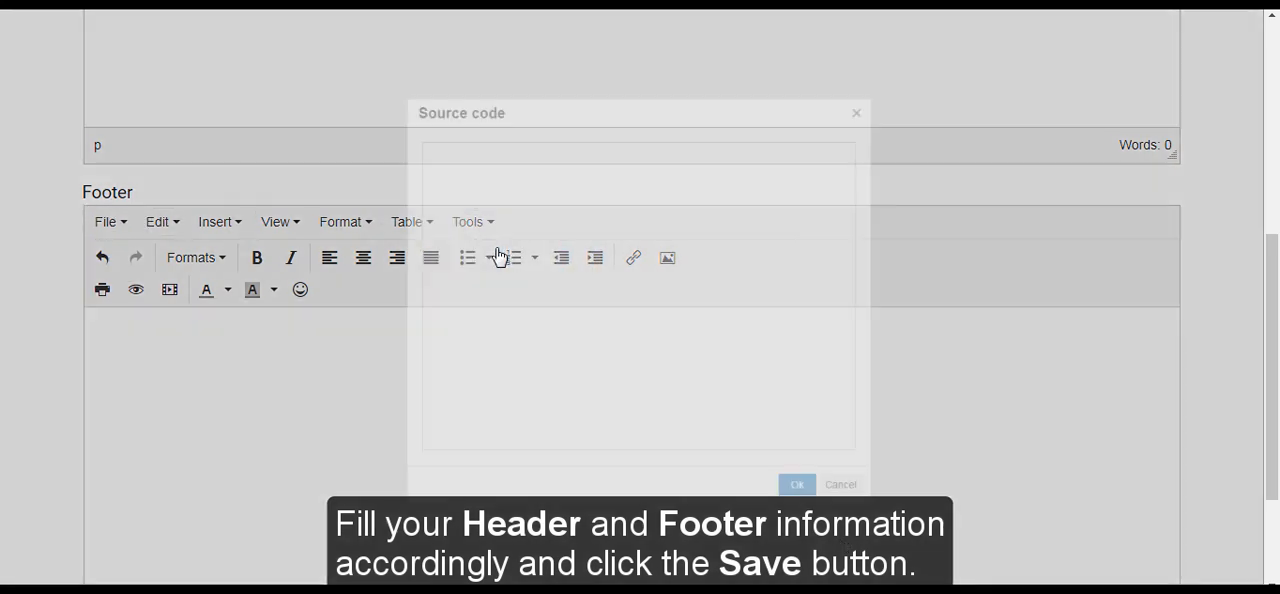
{"action": "type", "text": "Copyright © 2020 GoClixy"}
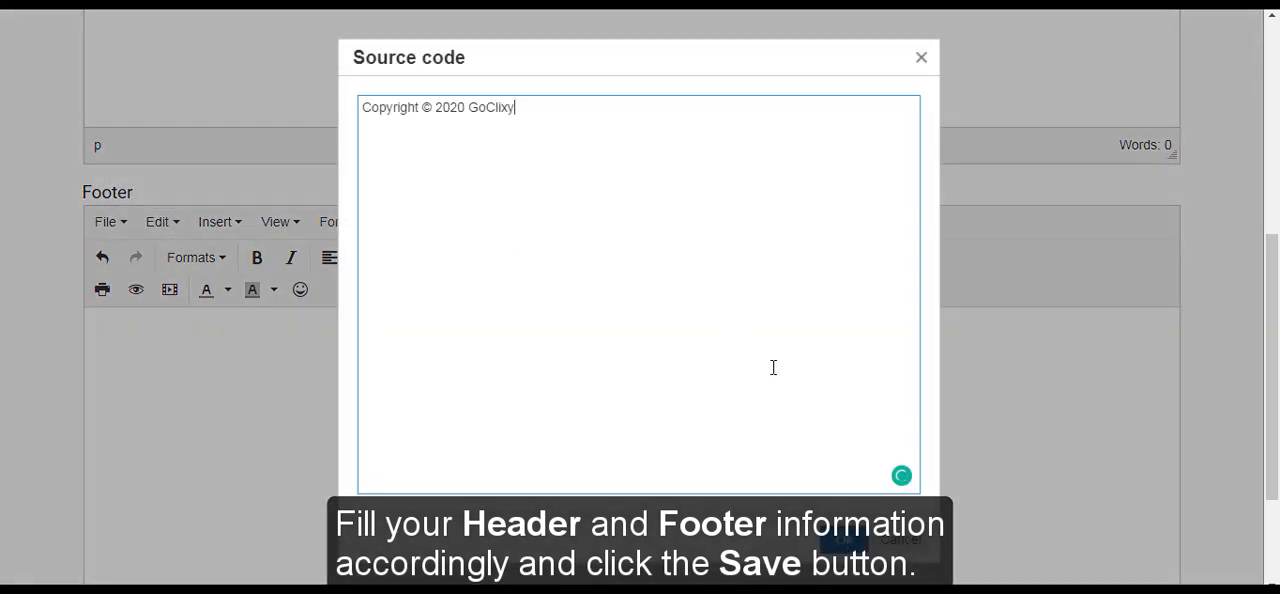
{"action": "left_click", "coordinate": [845, 541]}
{"action": "scroll", "coordinate": [845, 541], "scroll_direction": "down", "scroll_amount": 3}
{"action": "left_click", "coordinate": [155, 496]}
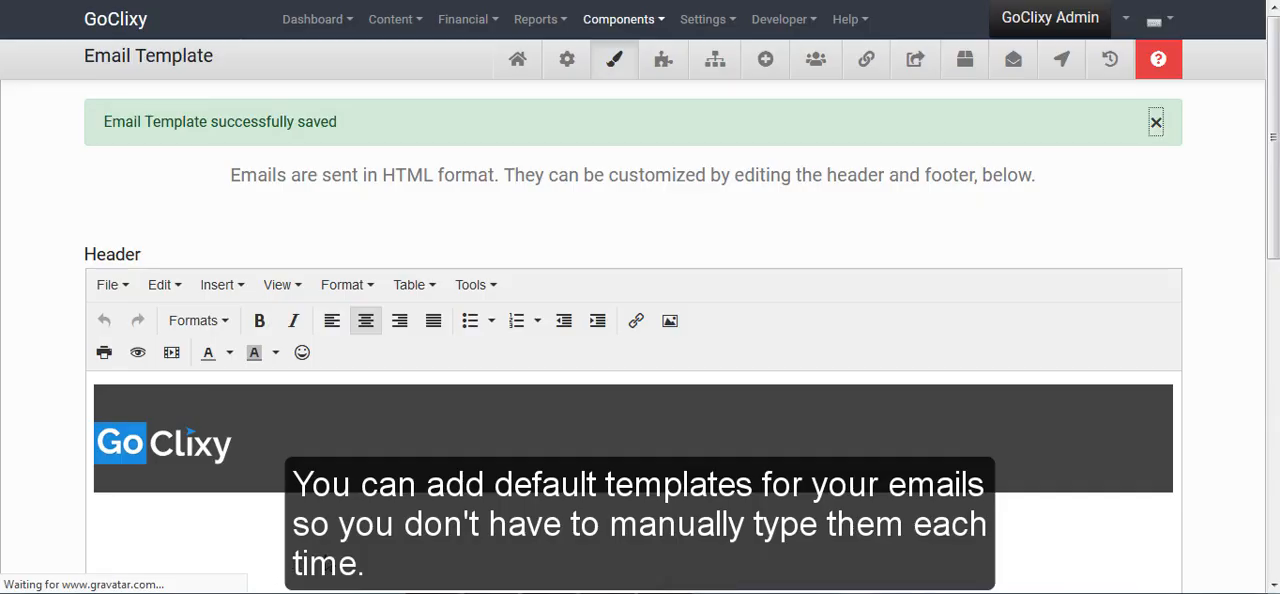
Start a predefined template named "Matrimonial Script Release" with the subject "Introducing our latest... Dating/Match Making PHP Software"
{"action": "left_click", "coordinate": [646, 67]}
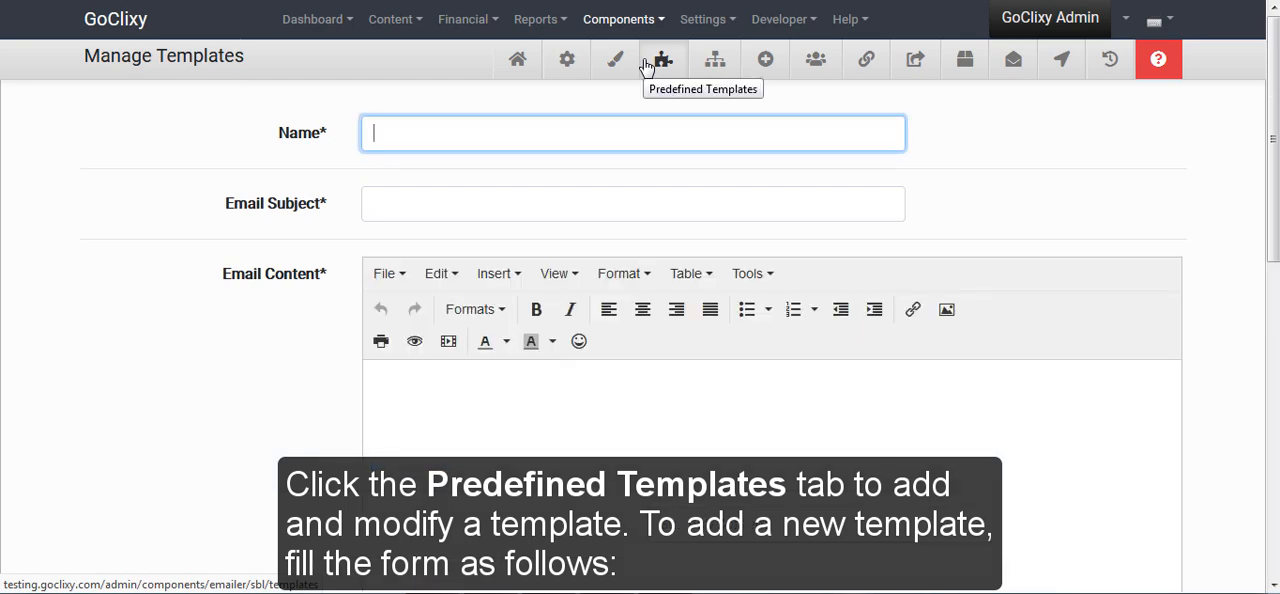
{"action": "left_click", "coordinate": [375, 131]}
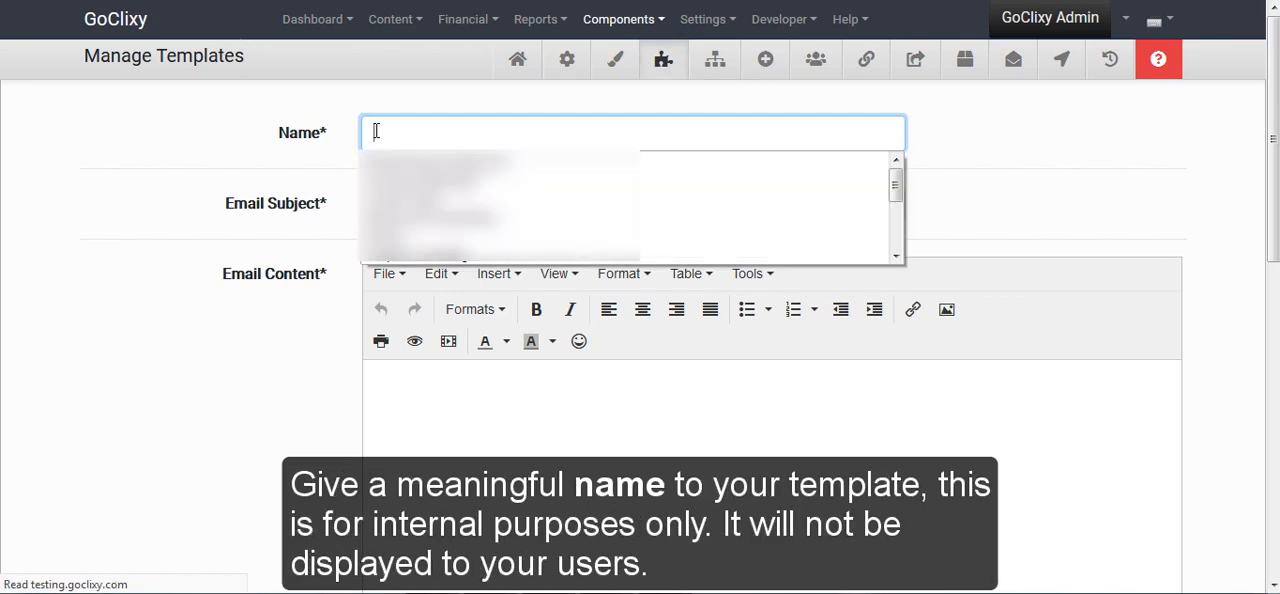
{"action": "type", "text": "Matrimonial Script Release"}
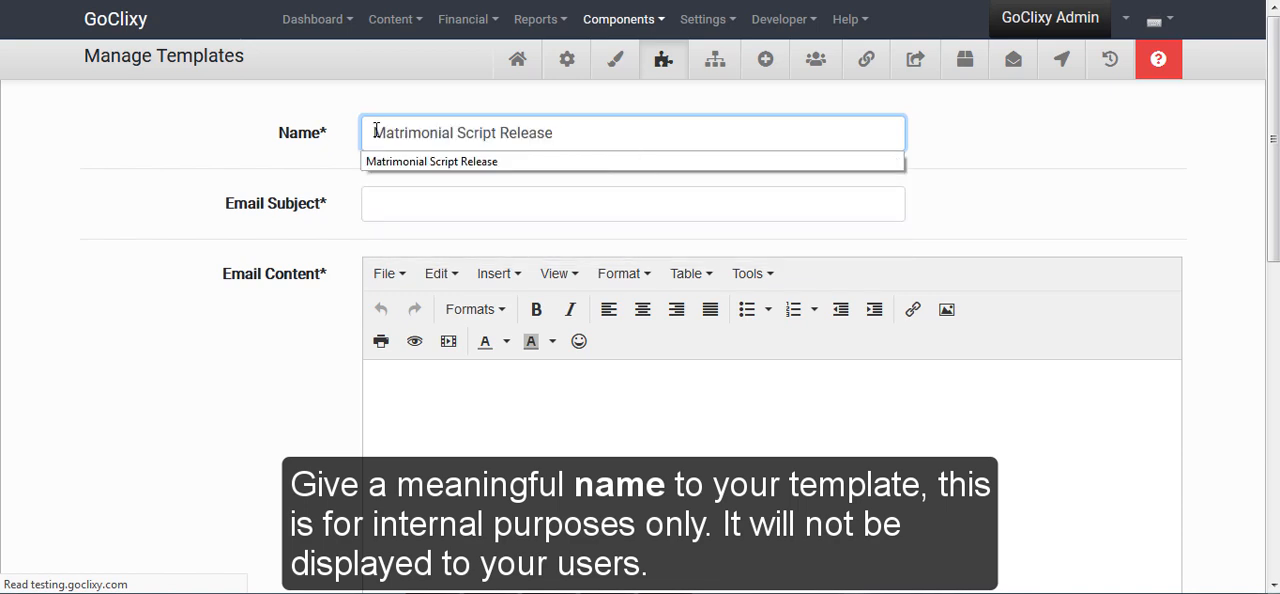
{"action": "left_click", "coordinate": [420, 171]}
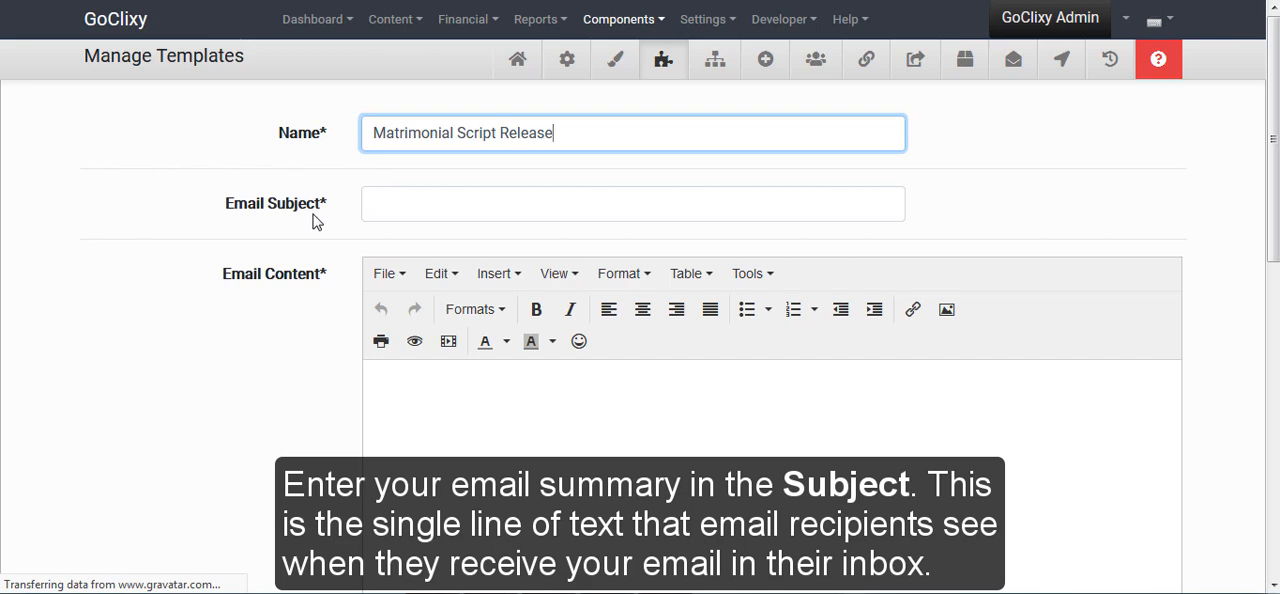
{"action": "left_click", "coordinate": [374, 203]}
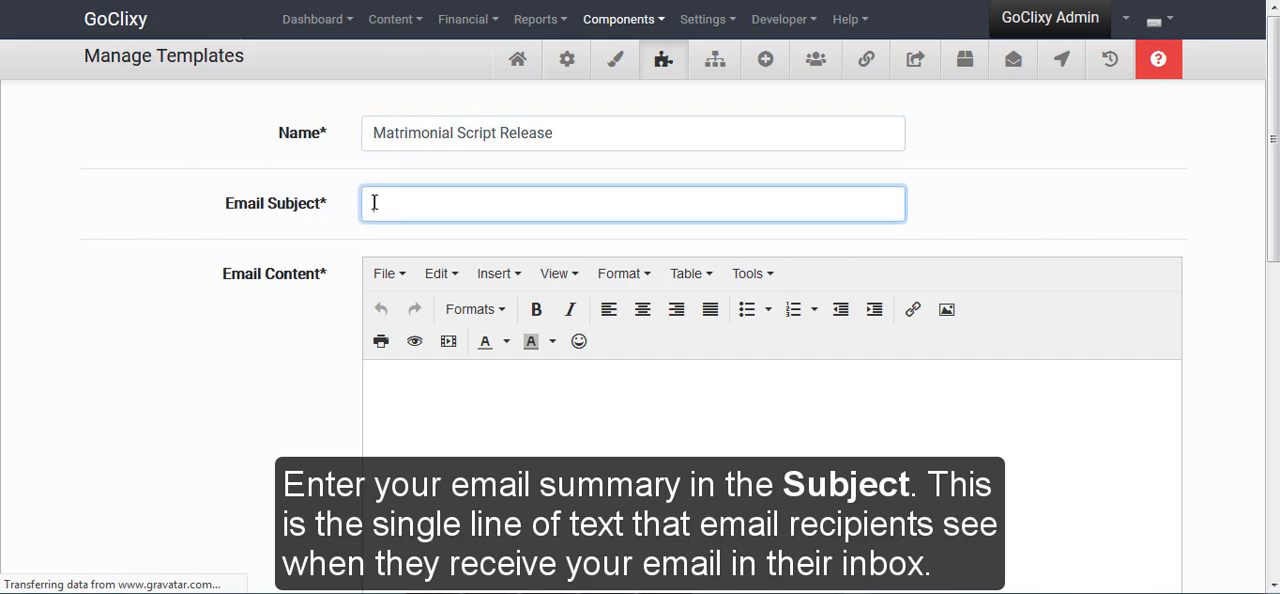
{"action": "type", "text": "Introducing our latest... Dating/Match Making PHP Software"}
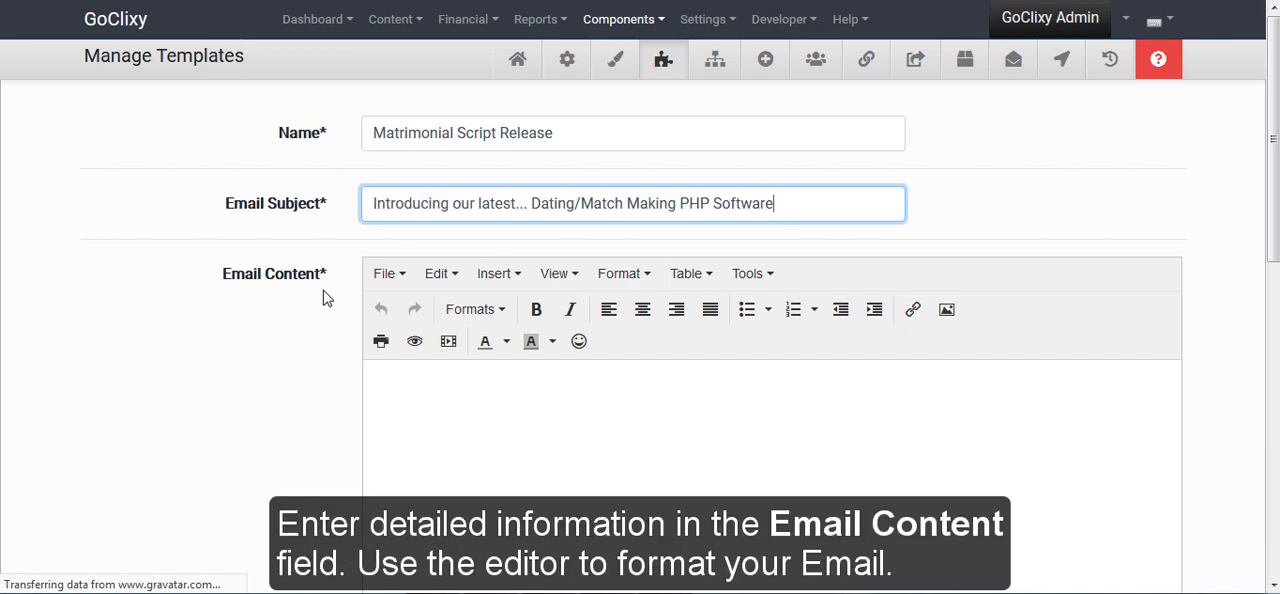
Insert the copied HTML text announcing the Dating/Match Making Script release as the email content and save the template
{"action": "left_click", "coordinate": [384, 379]}
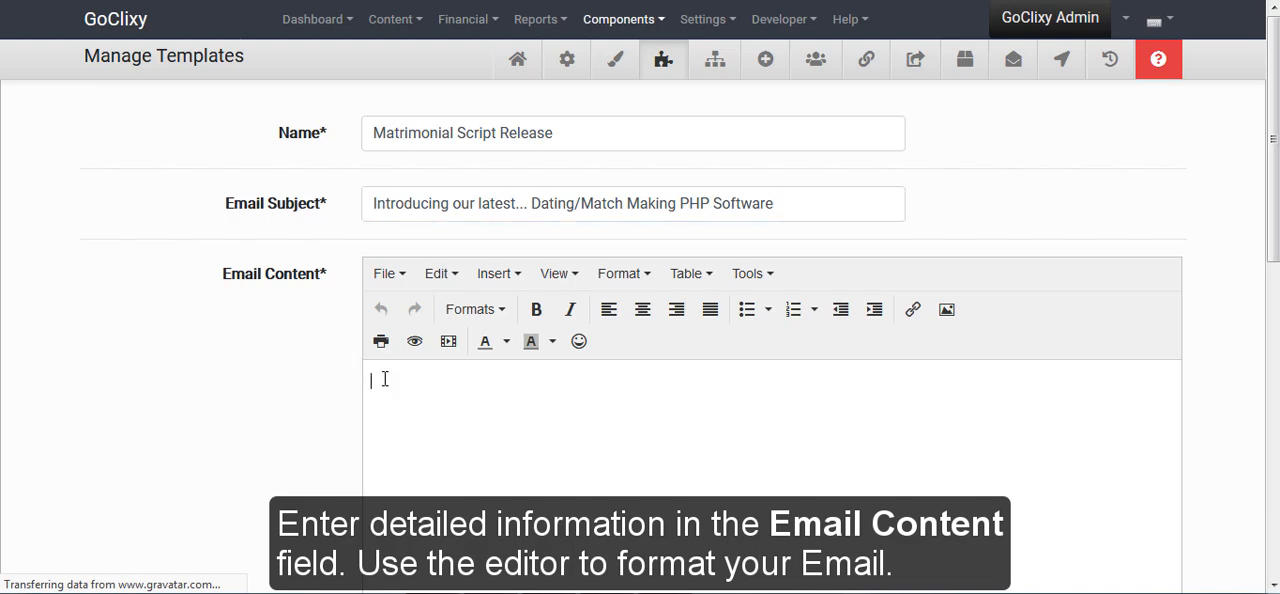
{"action": "key", "text": "ctrl+v"}
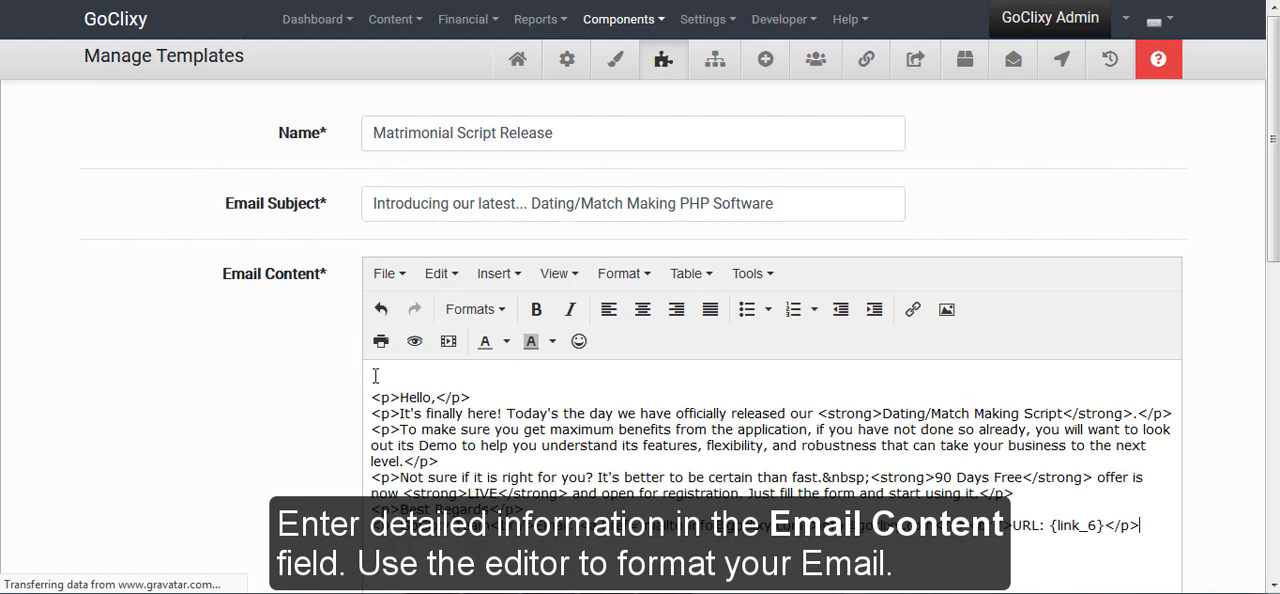
{"action": "scroll", "coordinate": [375, 375], "scroll_direction": "down", "scroll_amount": 4}
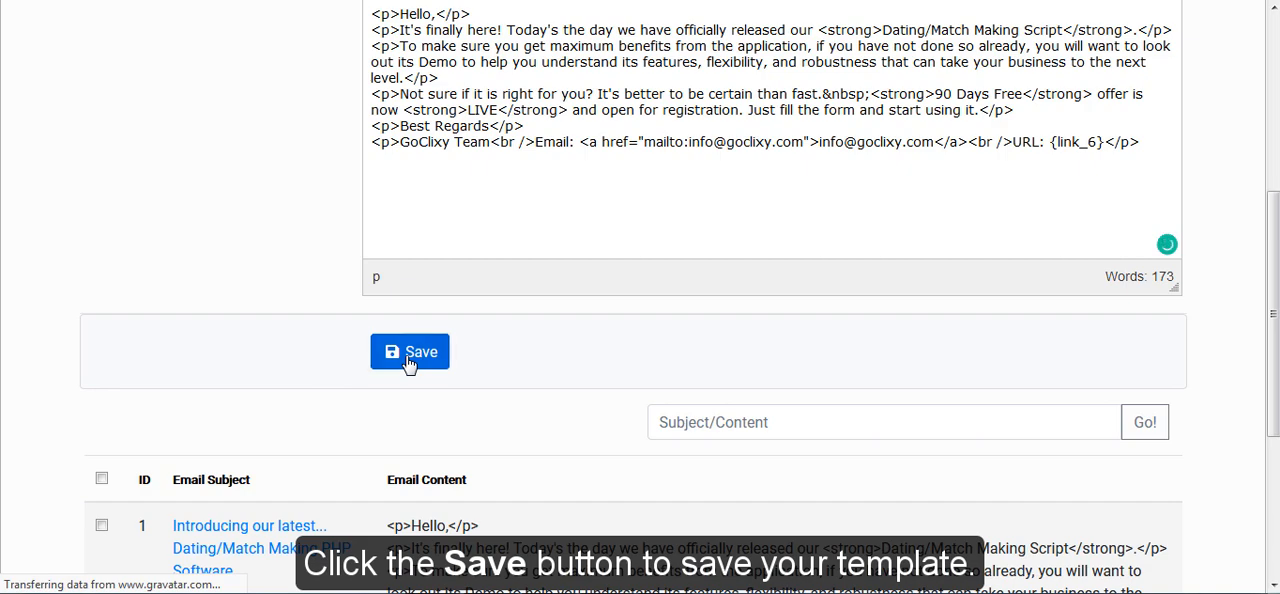
{"action": "left_click", "coordinate": [409, 358]}
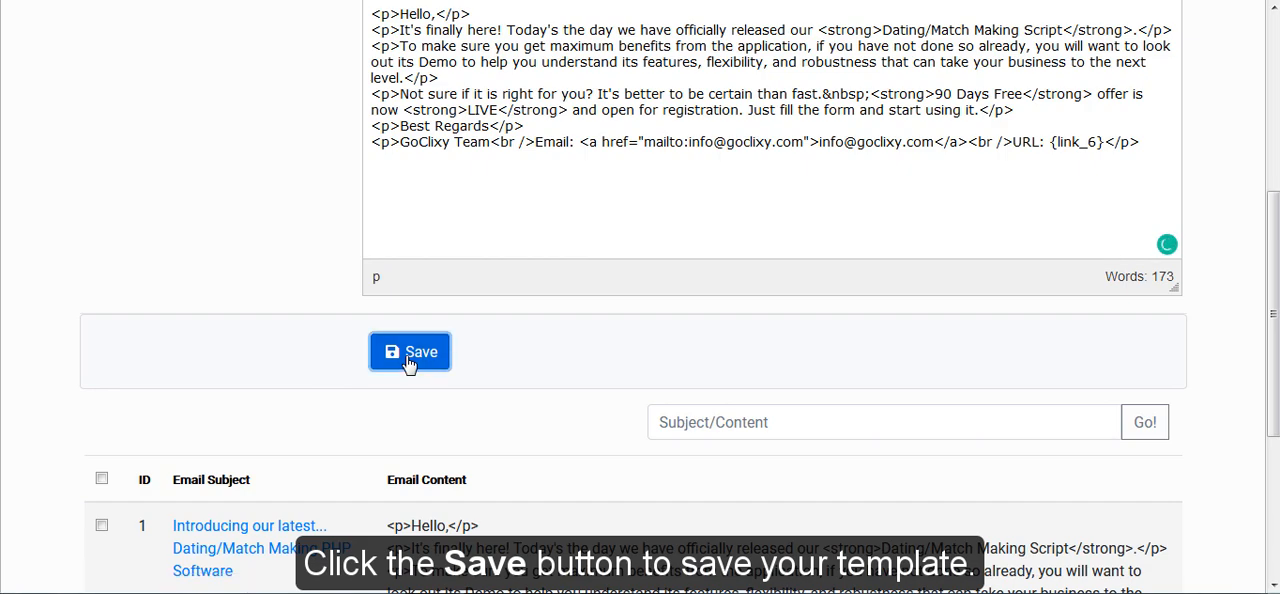
Look over the list of saved templates and open the email queue
{"action": "scroll", "coordinate": [414, 380], "scroll_direction": "down", "scroll_amount": 3}
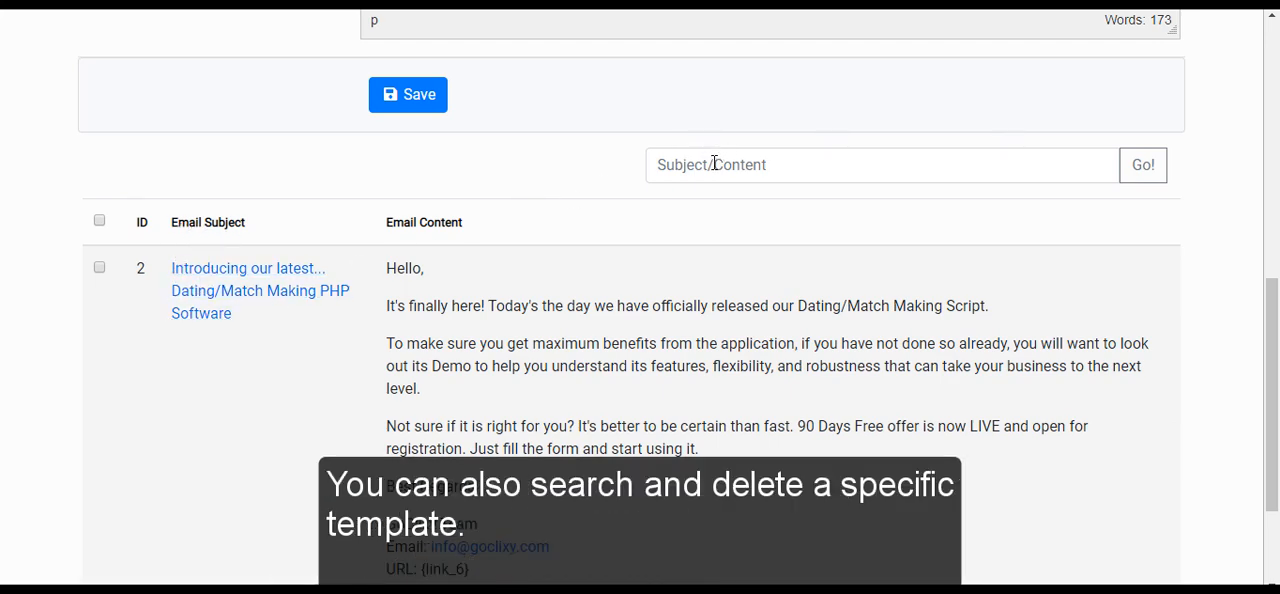
{"action": "scroll", "coordinate": [849, 209], "scroll_direction": "down", "scroll_amount": 3}
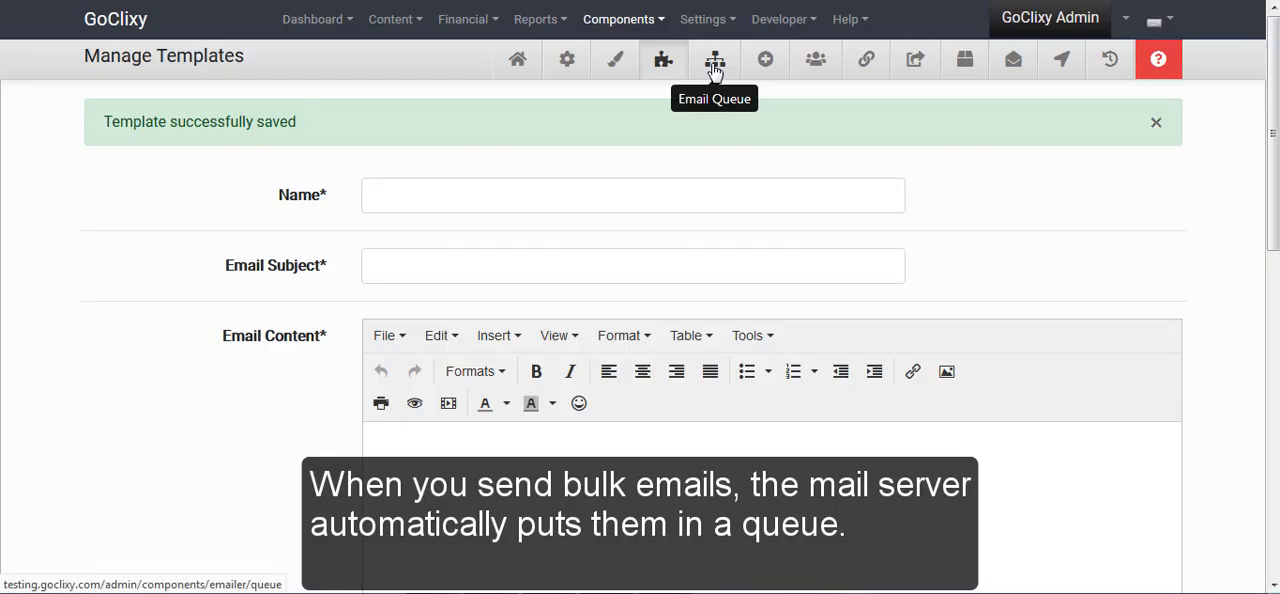
{"action": "left_click", "coordinate": [714, 68]}
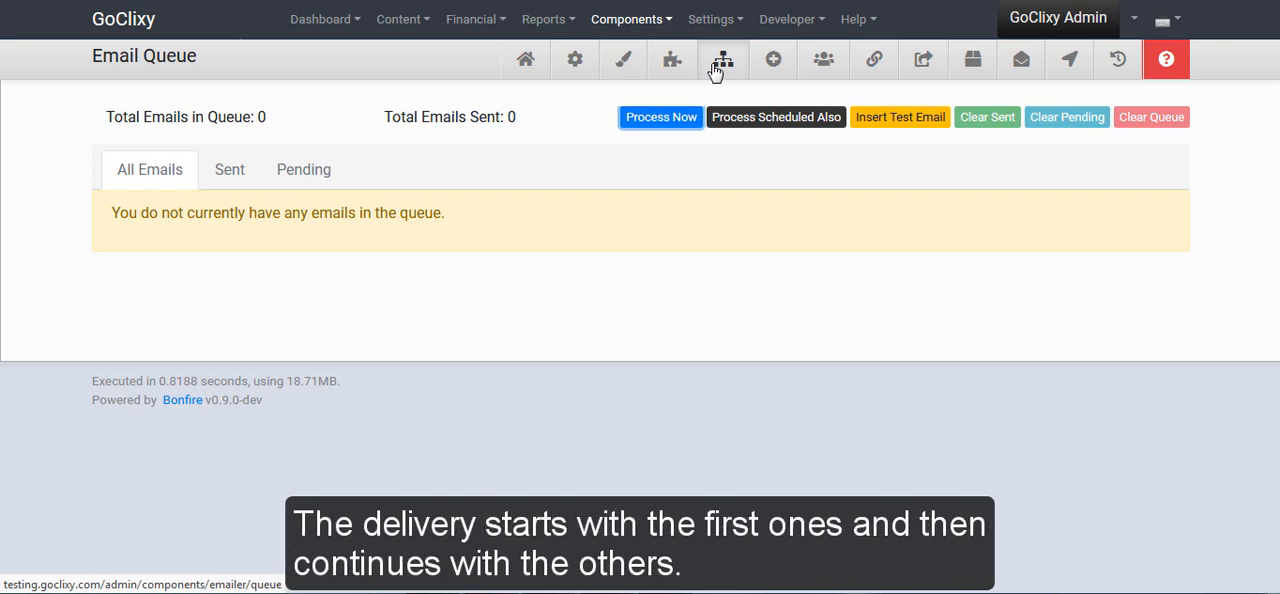
{"action": "left_click", "coordinate": [716, 66]}
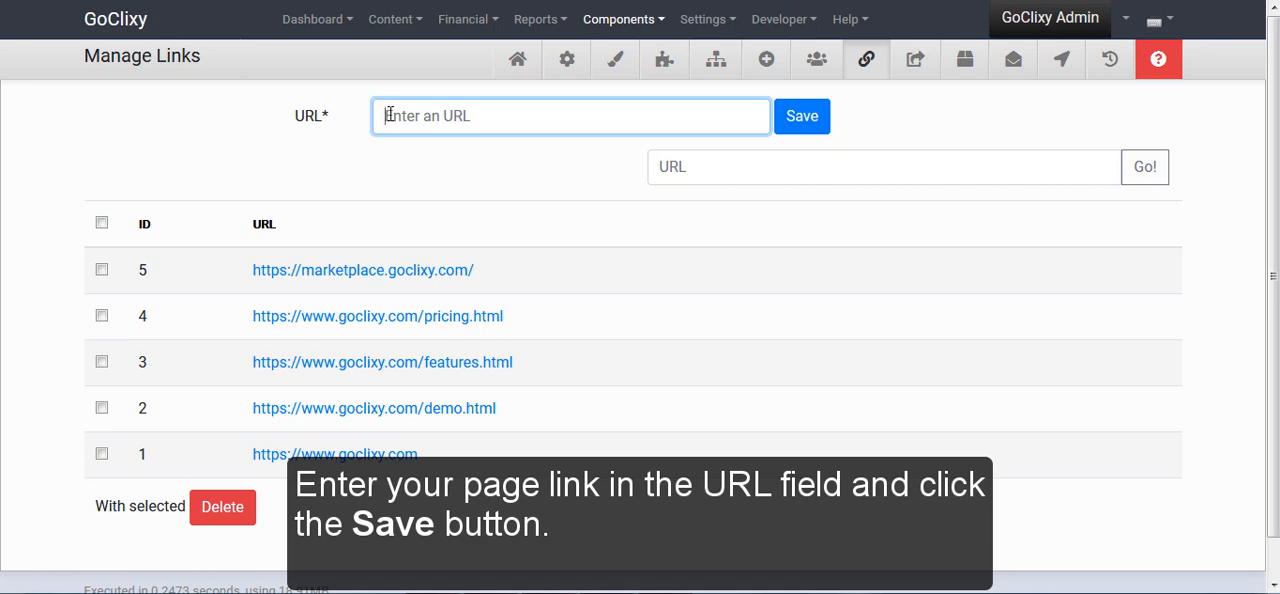
{"action": "type", "text": "https://www.goclixy.com/matrimonial-script.html"}
{"action": "left_click", "coordinate": [815, 120]}
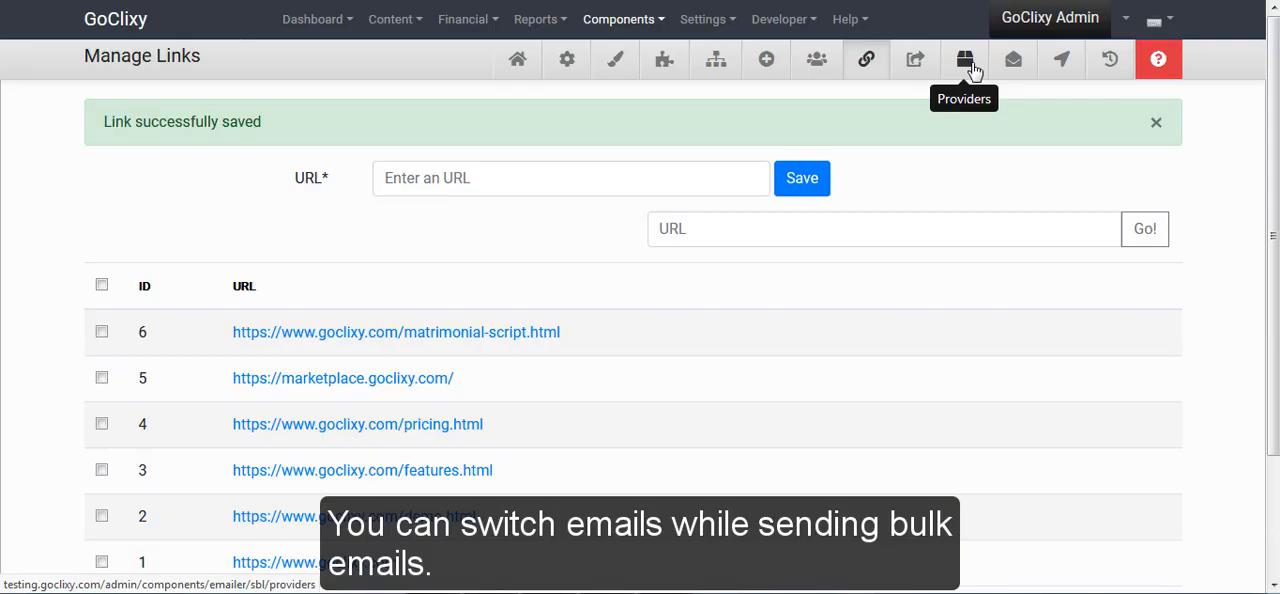
On the providers page, enter a new provider named Zoho with server address ssl://smtp.Zoho.com and port 465
{"action": "left_click", "coordinate": [970, 65]}
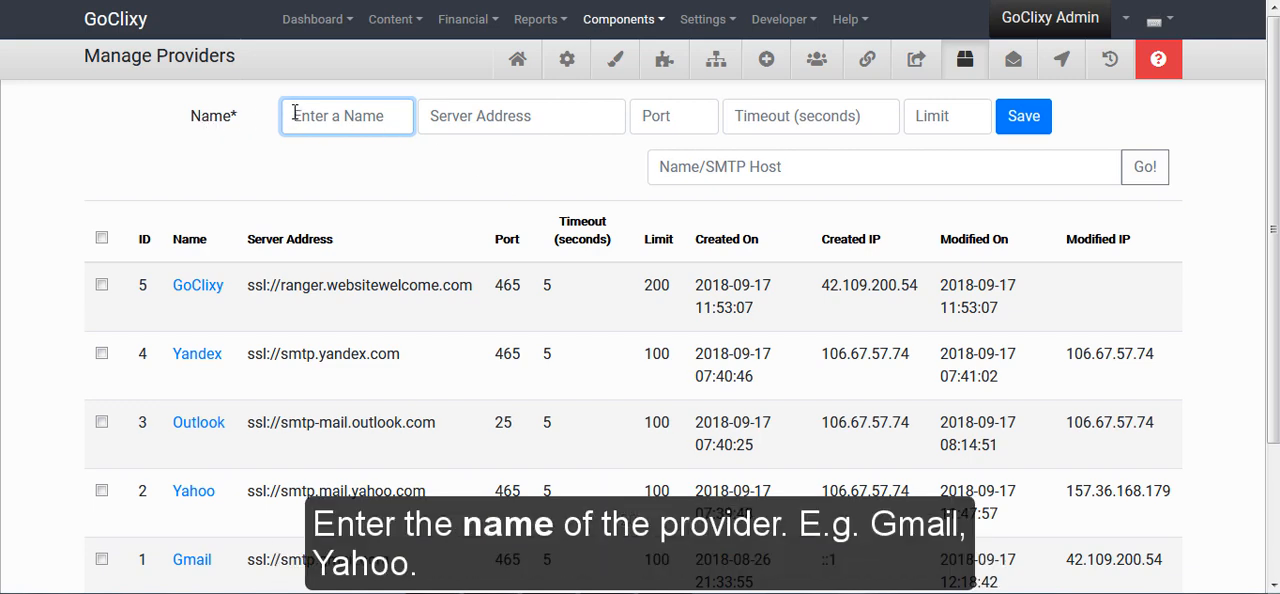
{"action": "type", "text": "Zoho"}
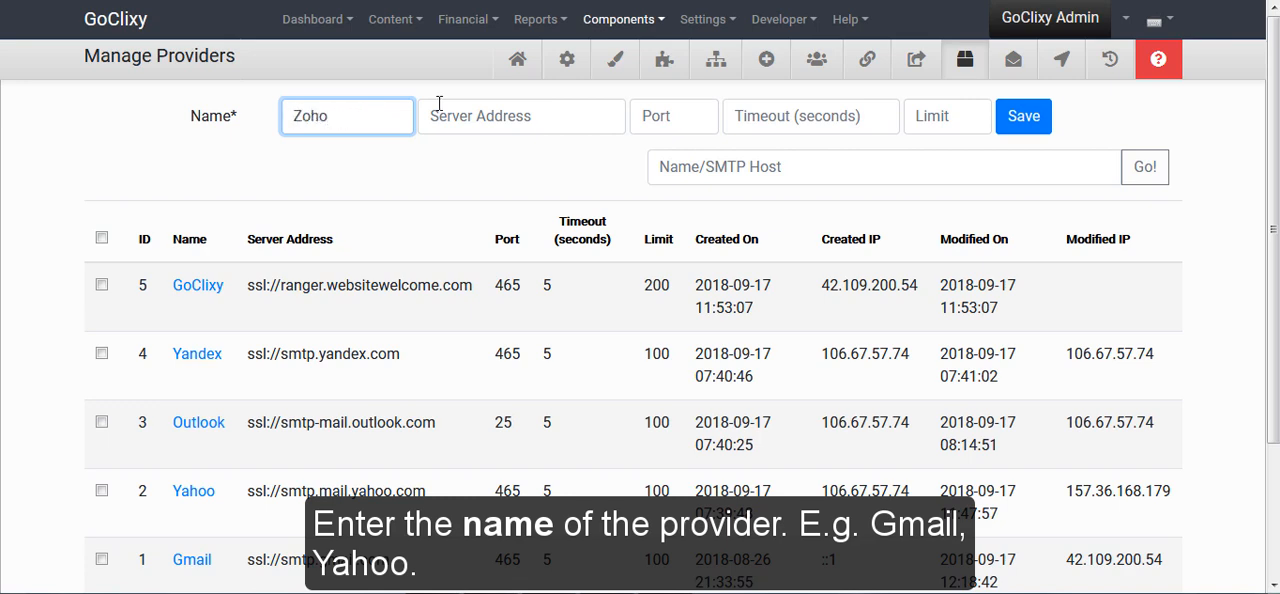
{"action": "left_click", "coordinate": [457, 118]}
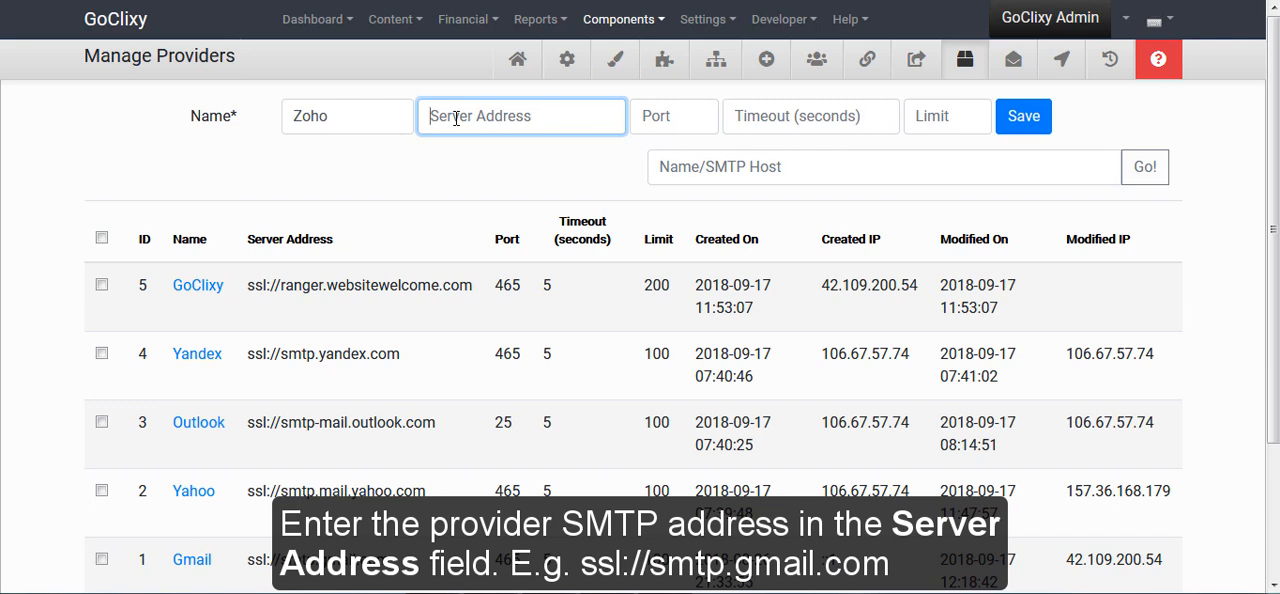
{"action": "type", "text": "ssl://smtp.Zoho.com"}
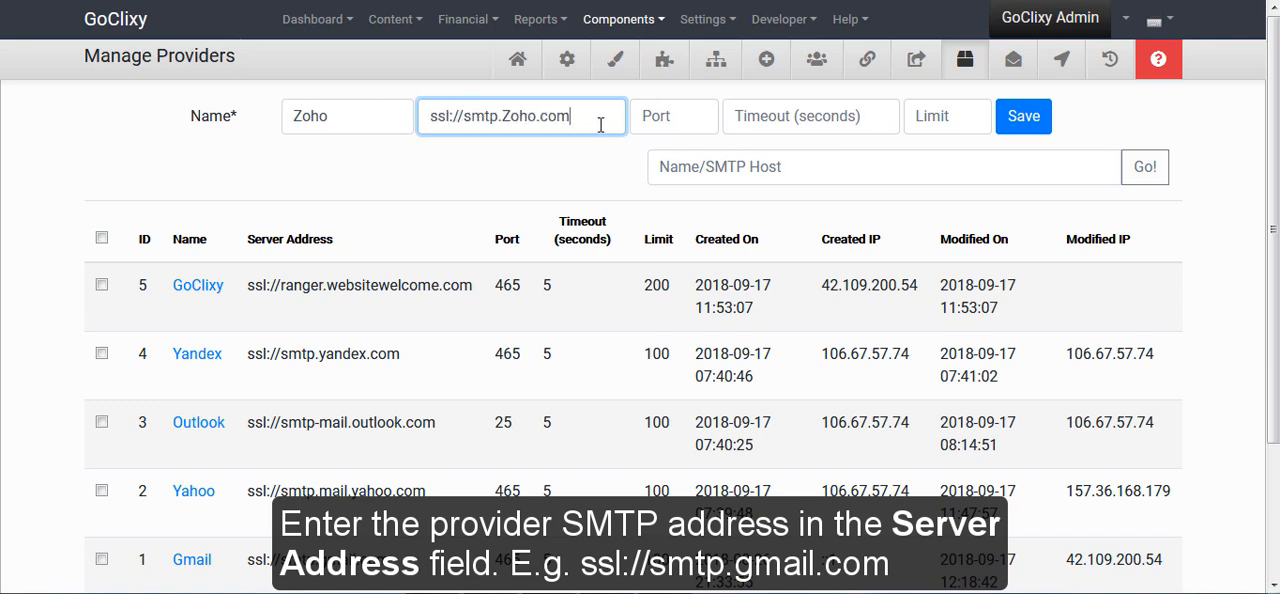
{"action": "left_click", "coordinate": [675, 115]}
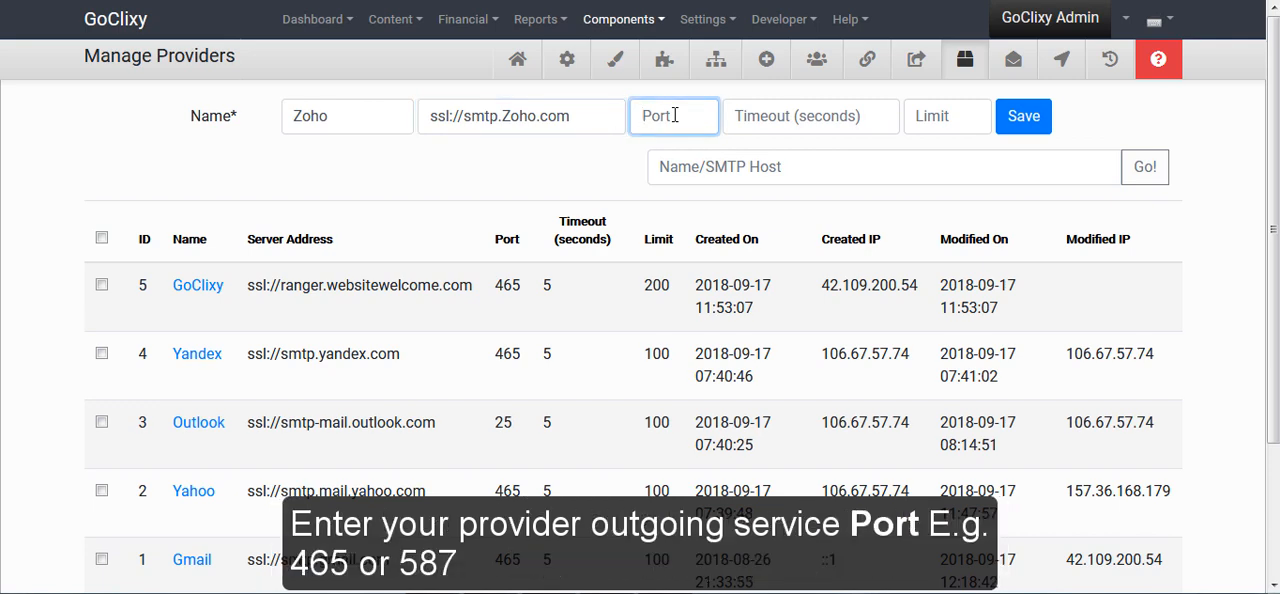
{"action": "type", "text": "465"}
Set the Zoho provider's timeout to 5 seconds and its limit to 100, and save the provider
{"action": "left_click", "coordinate": [772, 125]}
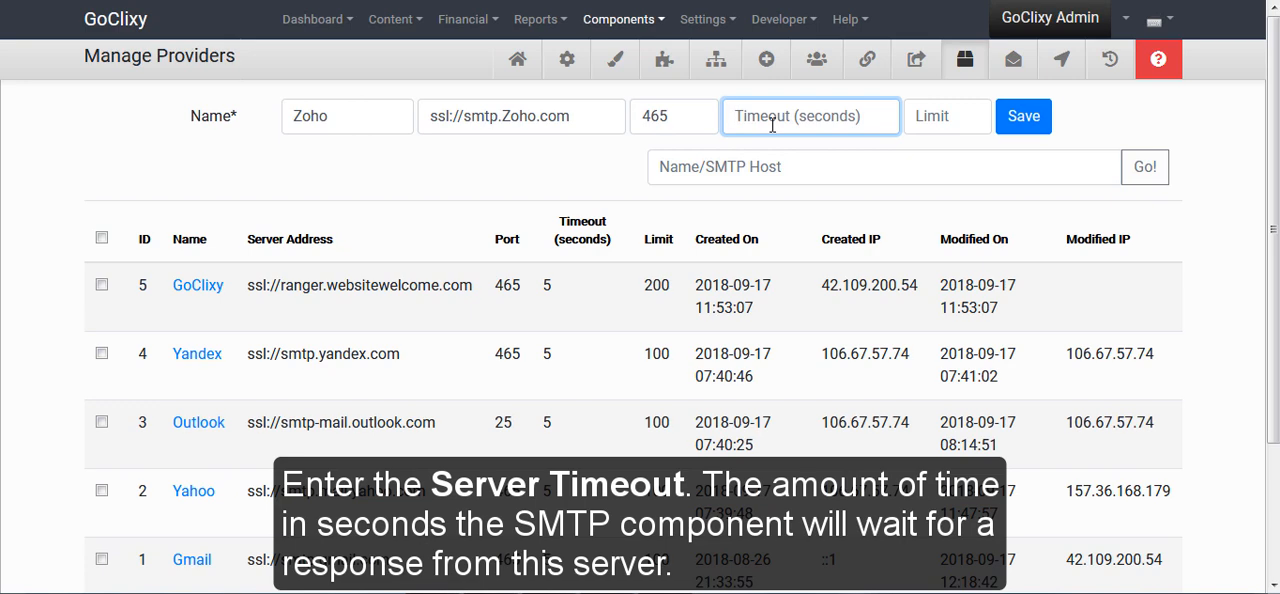
{"action": "type", "text": "5"}
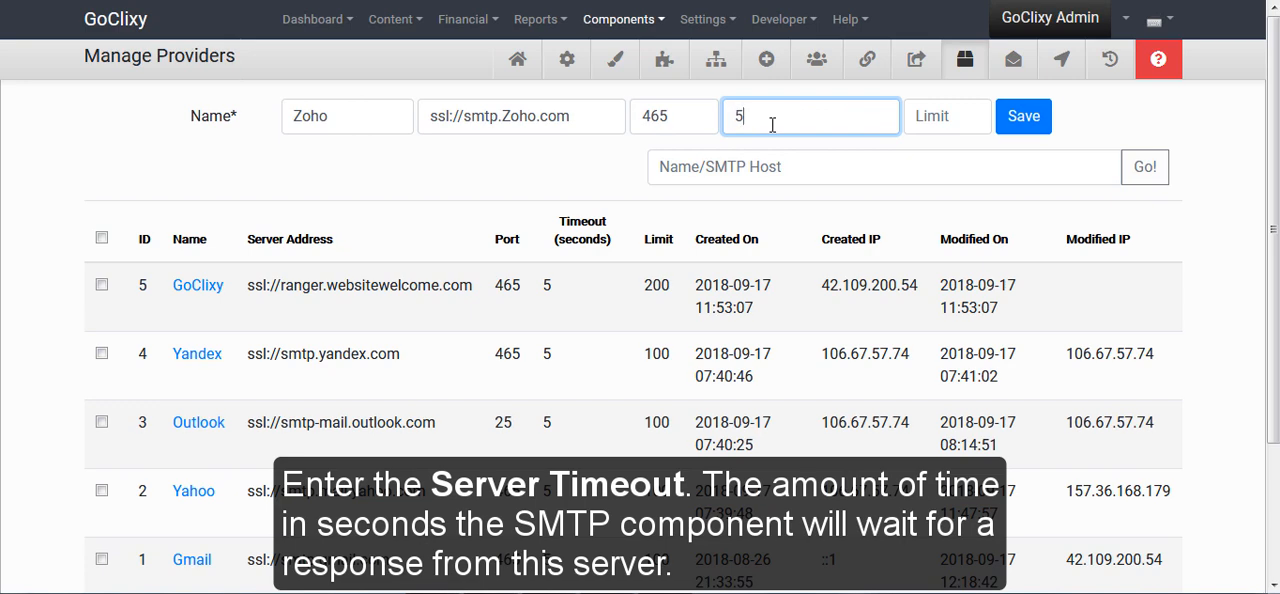
{"action": "left_click", "coordinate": [941, 115]}
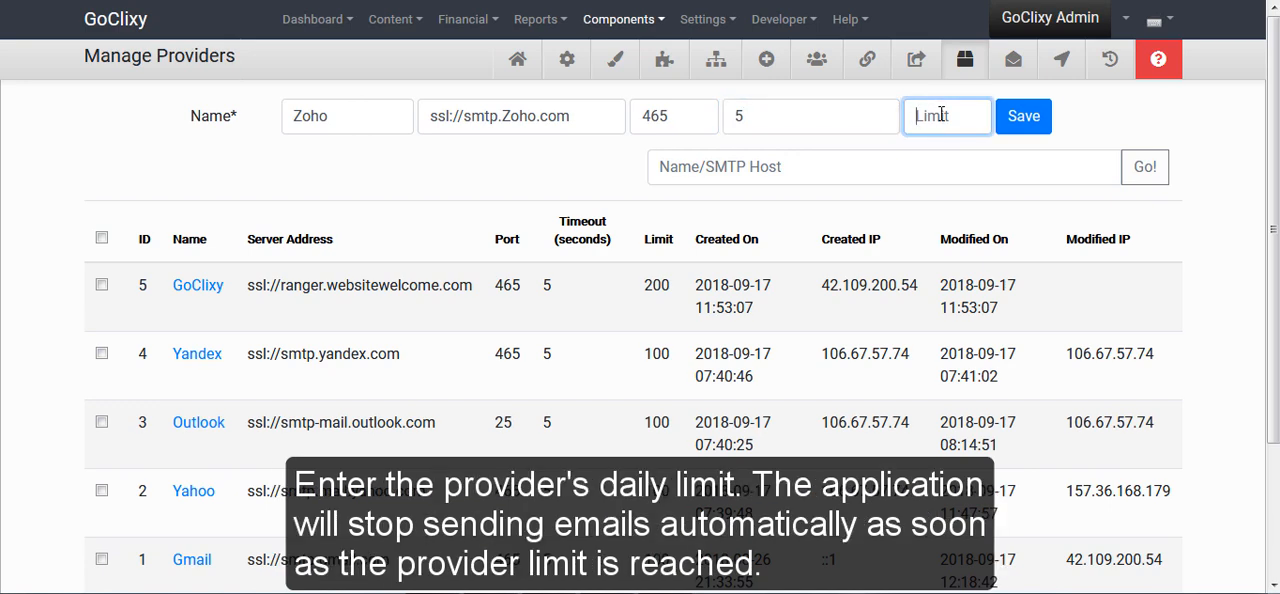
{"action": "type", "text": "100"}
{"action": "left_click", "coordinate": [1022, 128]}
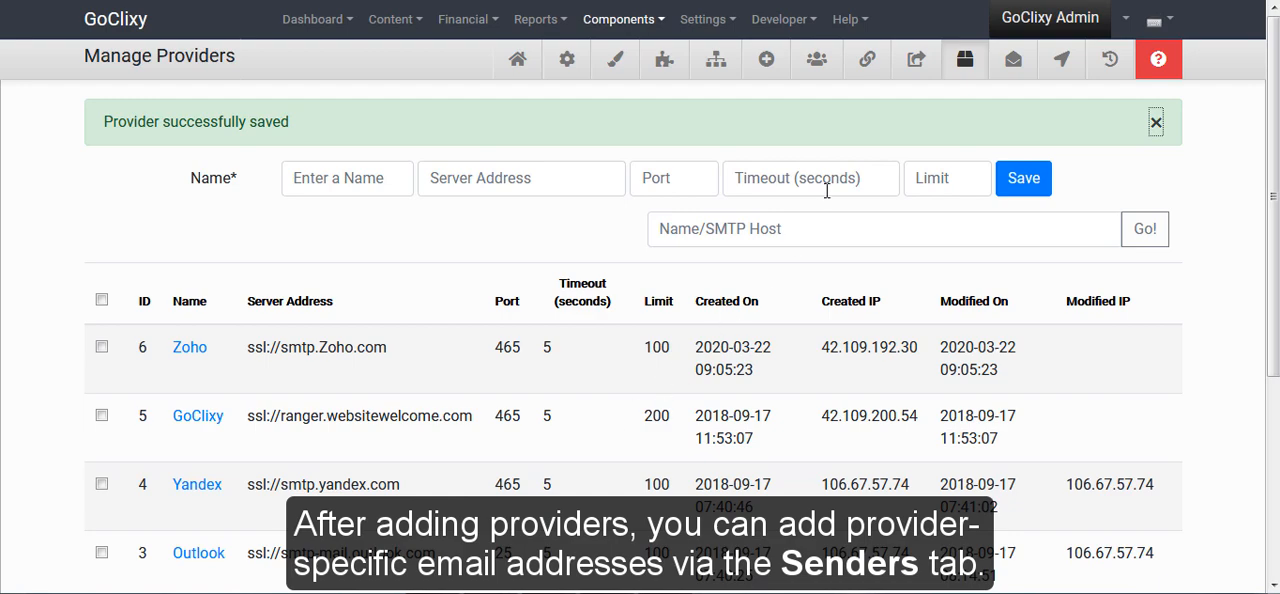
On the senders page, choose Zoho as the new sender's provider and enter the name GoClixy
{"action": "left_click", "coordinate": [915, 62]}
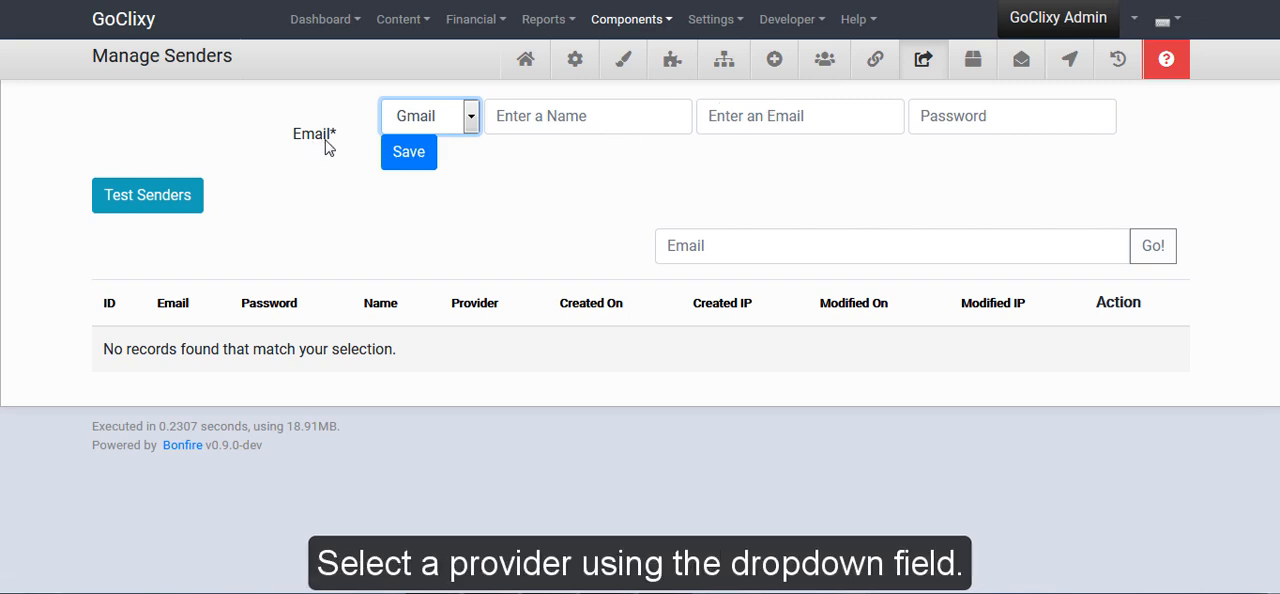
{"action": "left_click", "coordinate": [467, 120]}
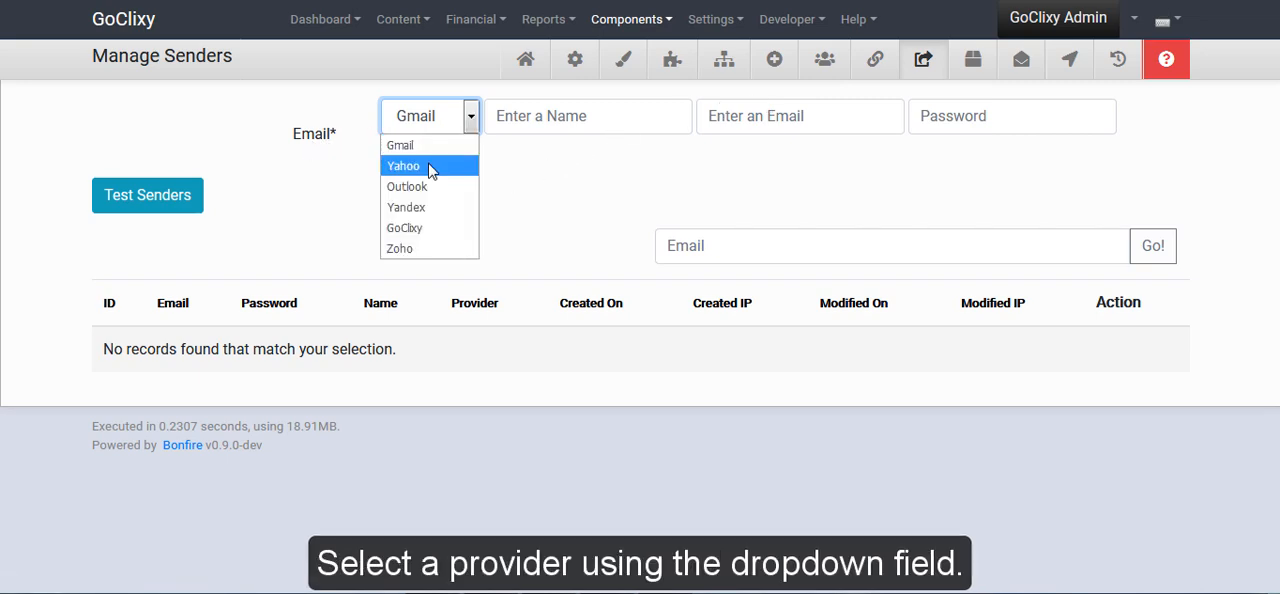
{"action": "left_click", "coordinate": [424, 250]}
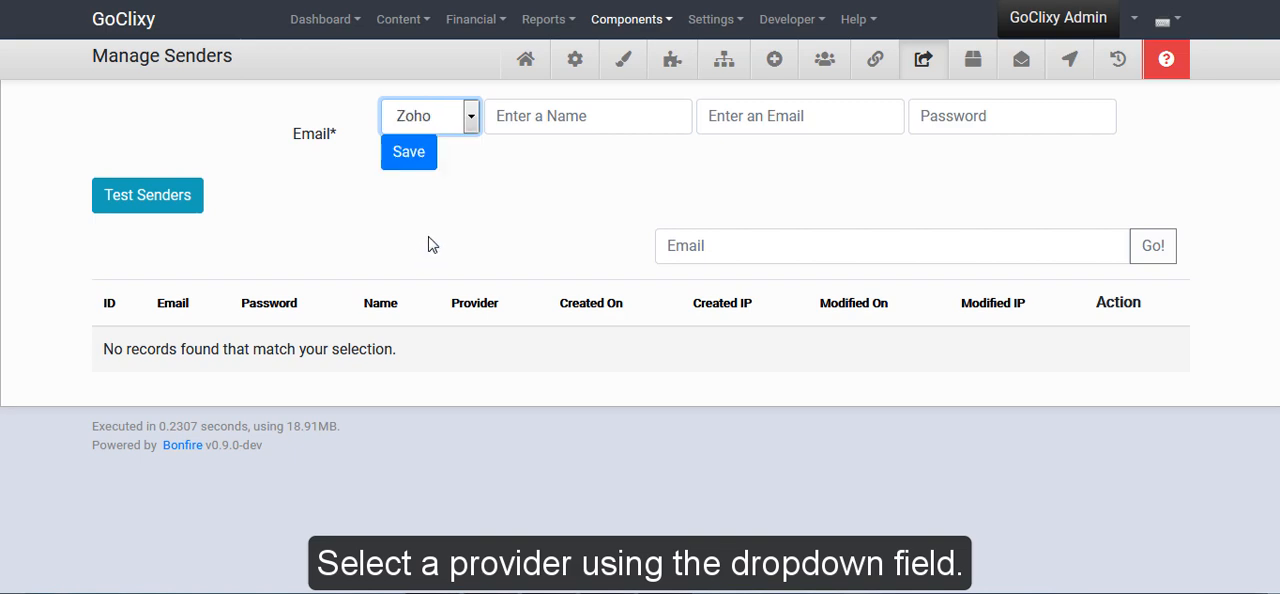
{"action": "left_click", "coordinate": [579, 113]}
{"action": "type", "text": "GoClixy"}
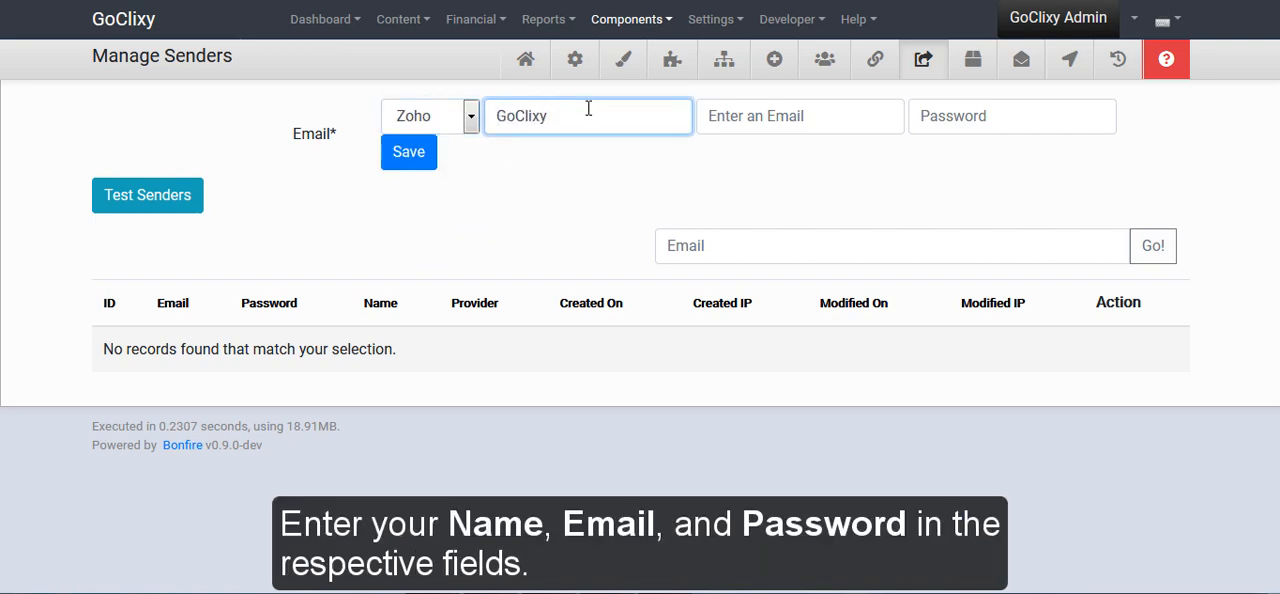
Enter the Zoho sender's email address and account password, and save the sender
{"action": "left_click", "coordinate": [737, 108]}
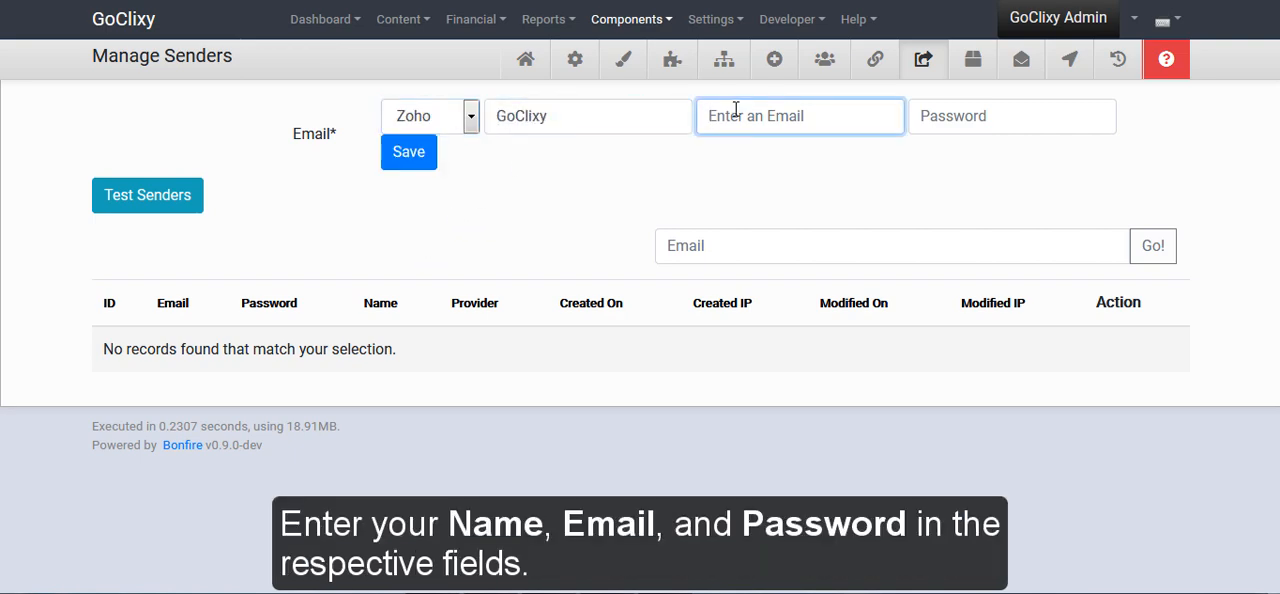
{"action": "key", "text": "ctrl+v"}
{"action": "left_click", "coordinate": [724, 113]}
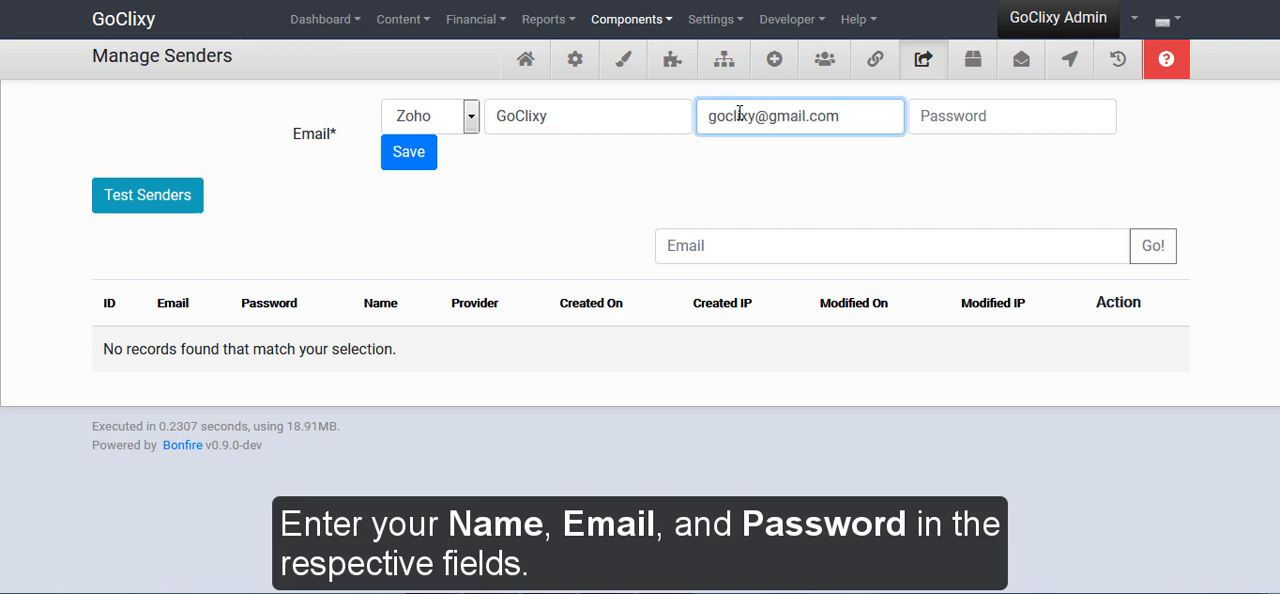
{"action": "left_click", "coordinate": [985, 112]}
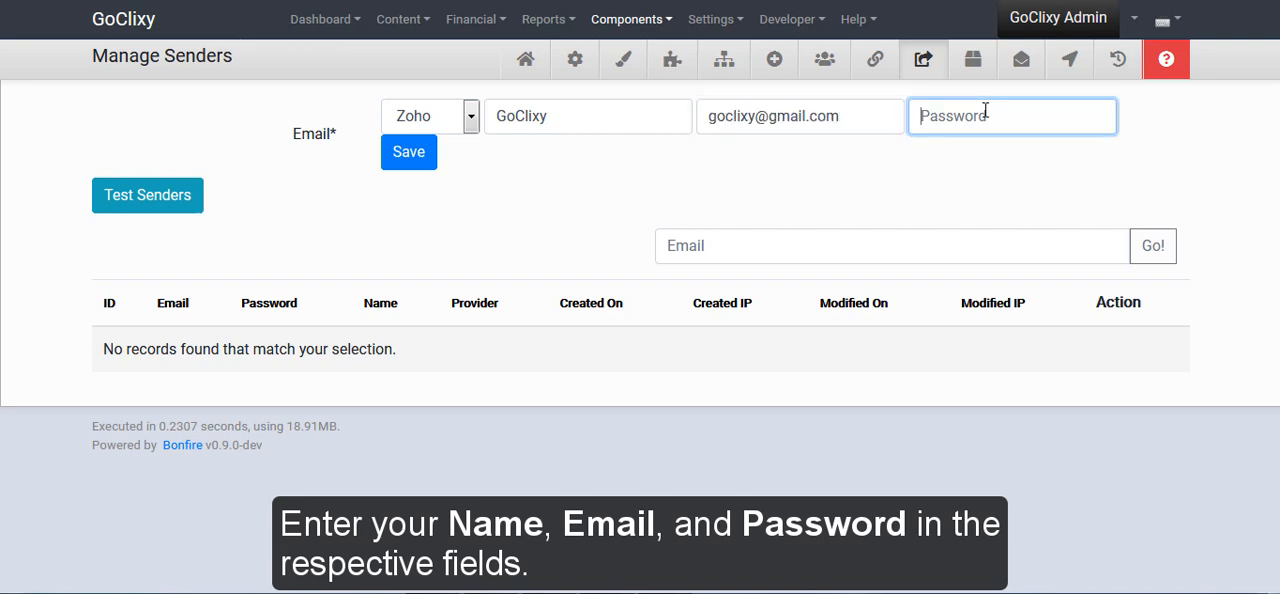
{"action": "key", "text": "ctrl+v"}
{"action": "left_click", "coordinate": [415, 161]}
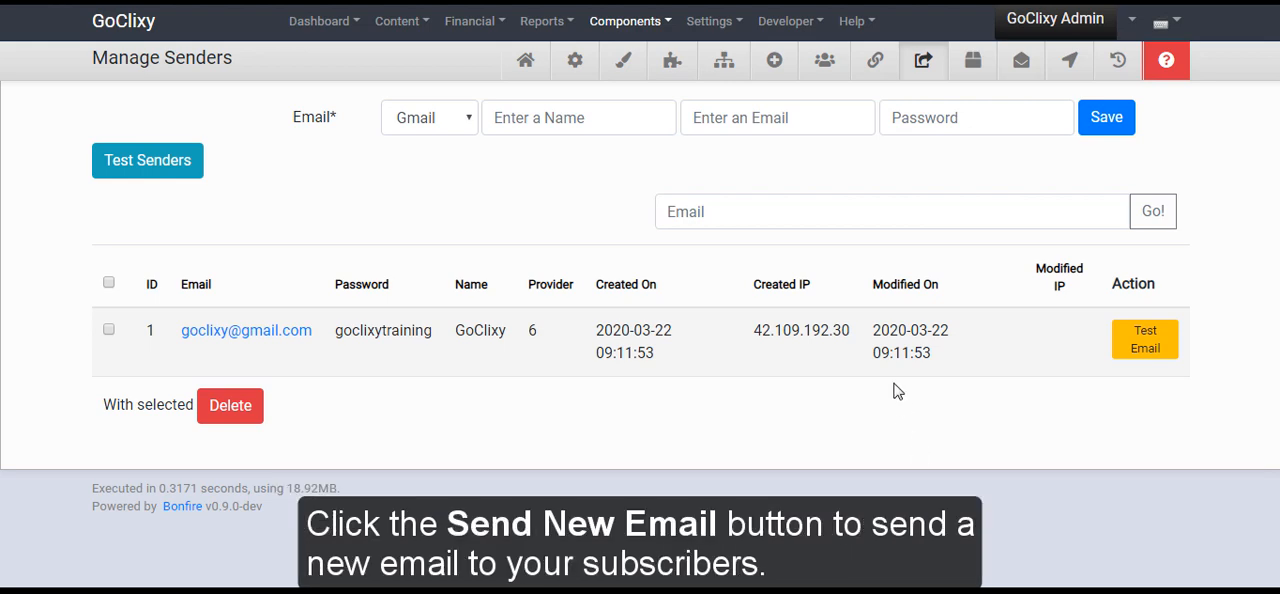
Start a new email to subscribers and load the Matrimonial Script Release template into its subject and message
{"action": "left_click", "coordinate": [766, 63]}
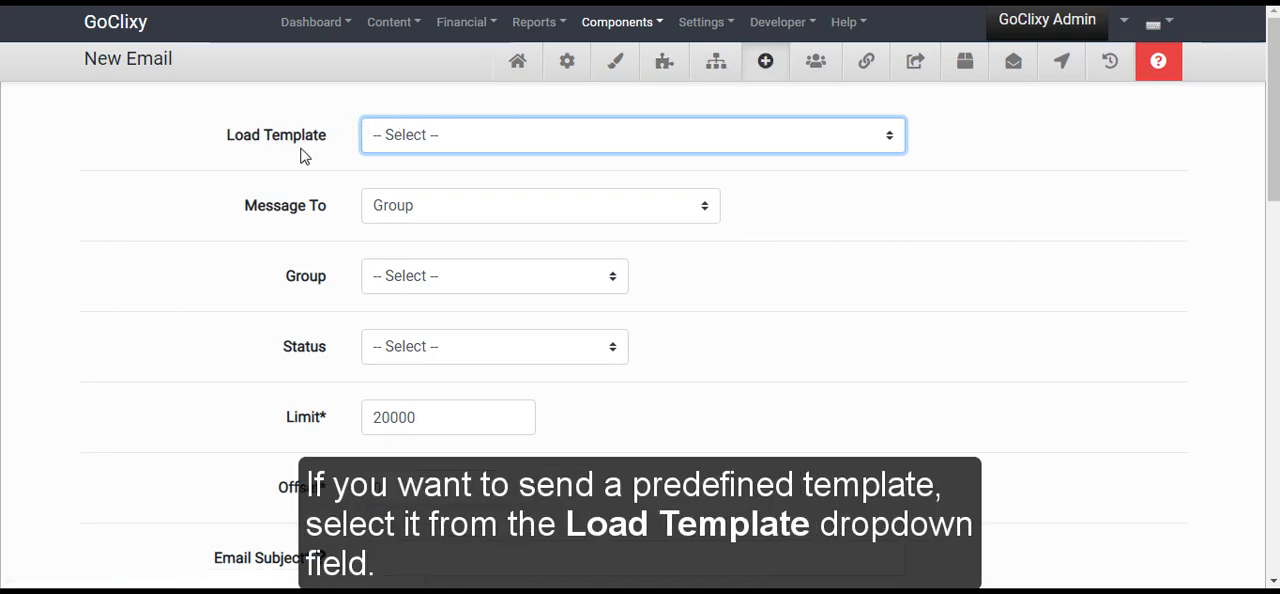
{"action": "left_click", "coordinate": [714, 137]}
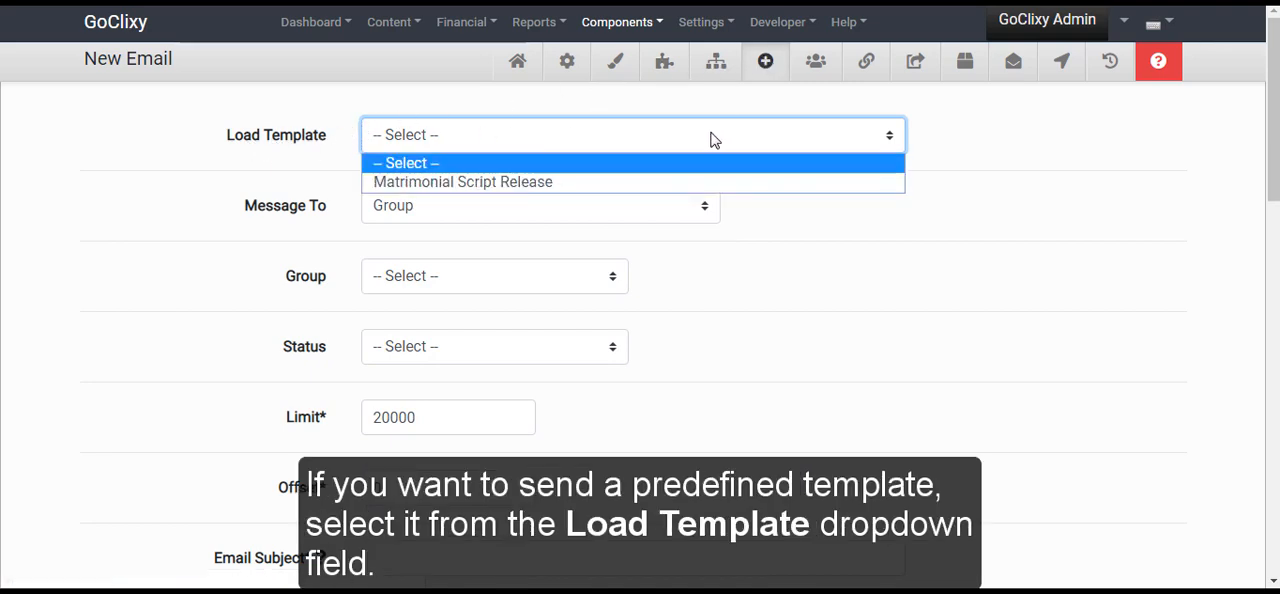
{"action": "left_click", "coordinate": [641, 183]}
{"action": "left_click", "coordinate": [713, 80]}
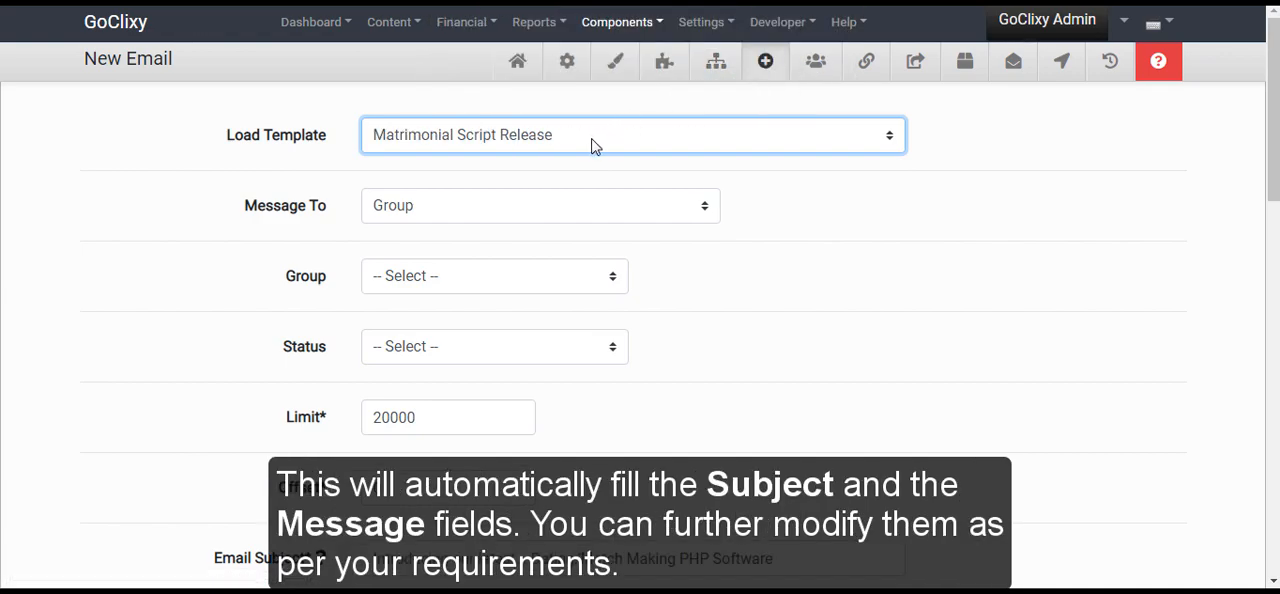
{"action": "scroll", "coordinate": [591, 146], "scroll_direction": "down", "scroll_amount": 4}
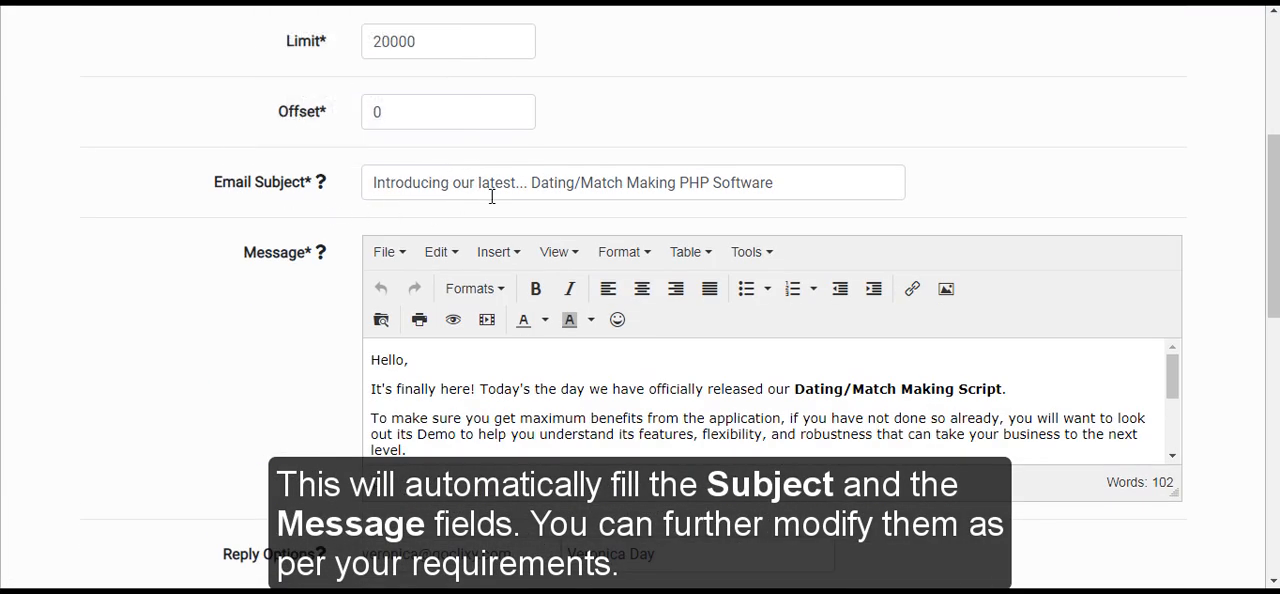
{"action": "scroll", "coordinate": [492, 355], "scroll_direction": "up", "scroll_amount": 4}
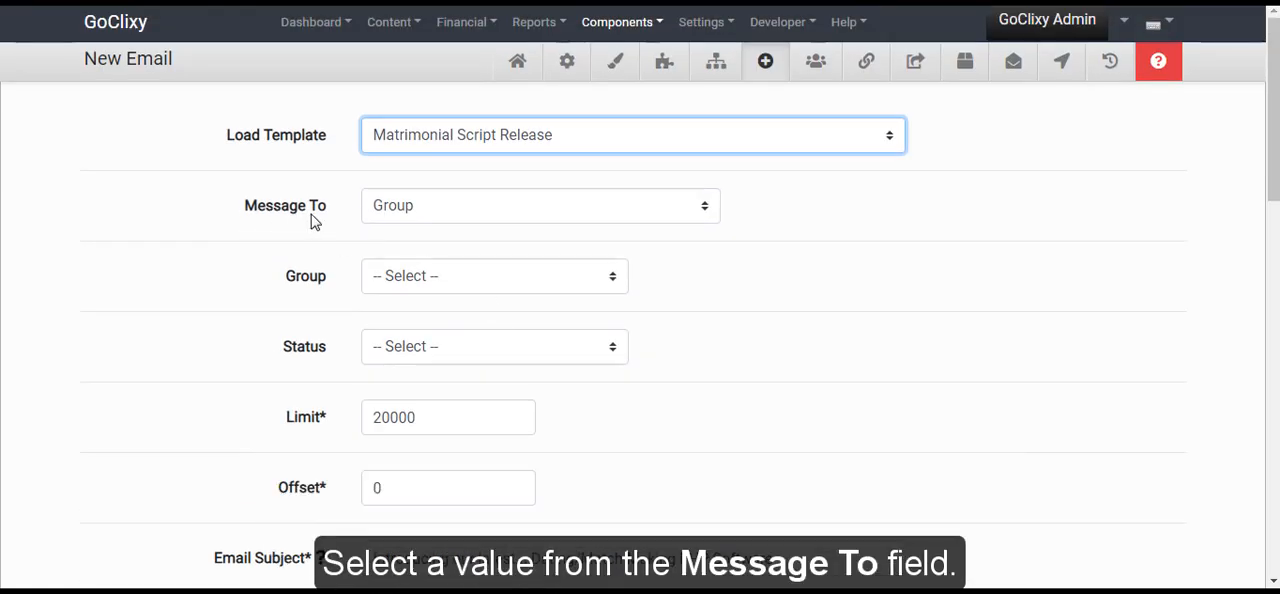
Address the email to a group, choosing the Matrimonial group and subscribers with Active status
{"action": "left_click", "coordinate": [566, 215]}
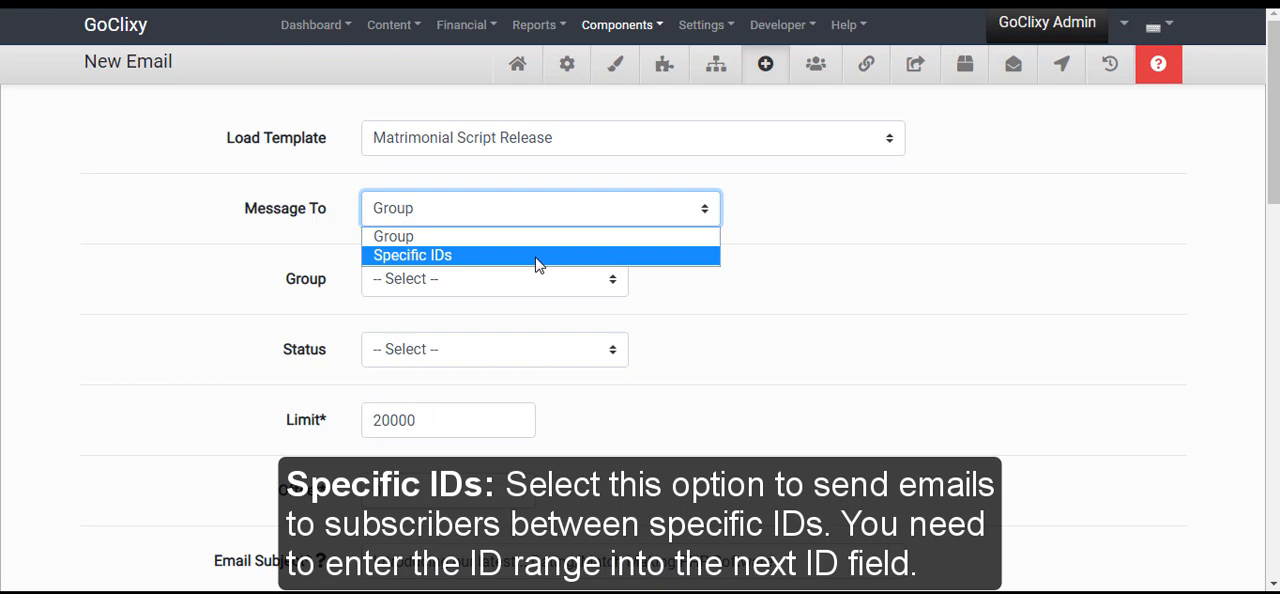
{"action": "left_click", "coordinate": [546, 237]}
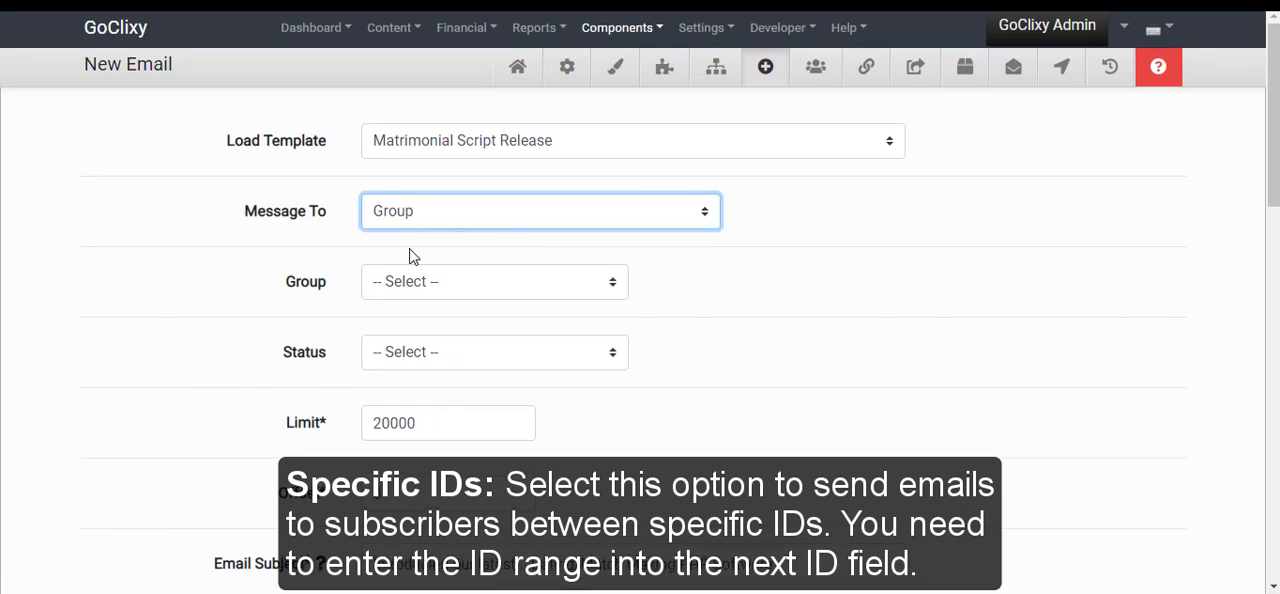
{"action": "left_click", "coordinate": [479, 286]}
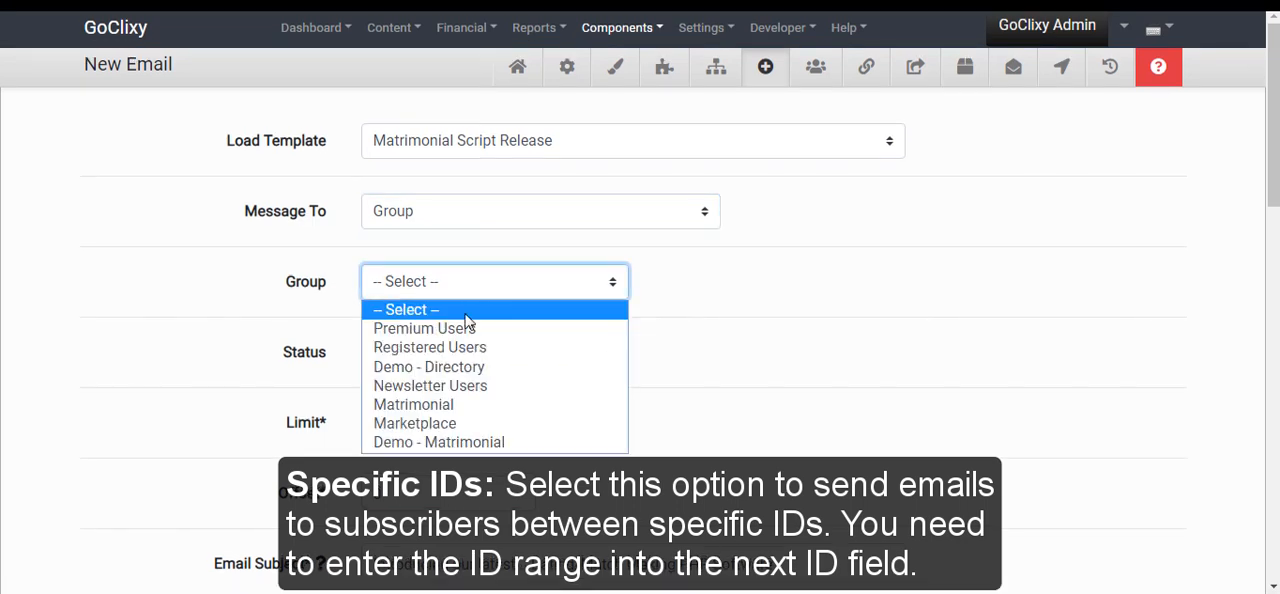
{"action": "left_click", "coordinate": [465, 407]}
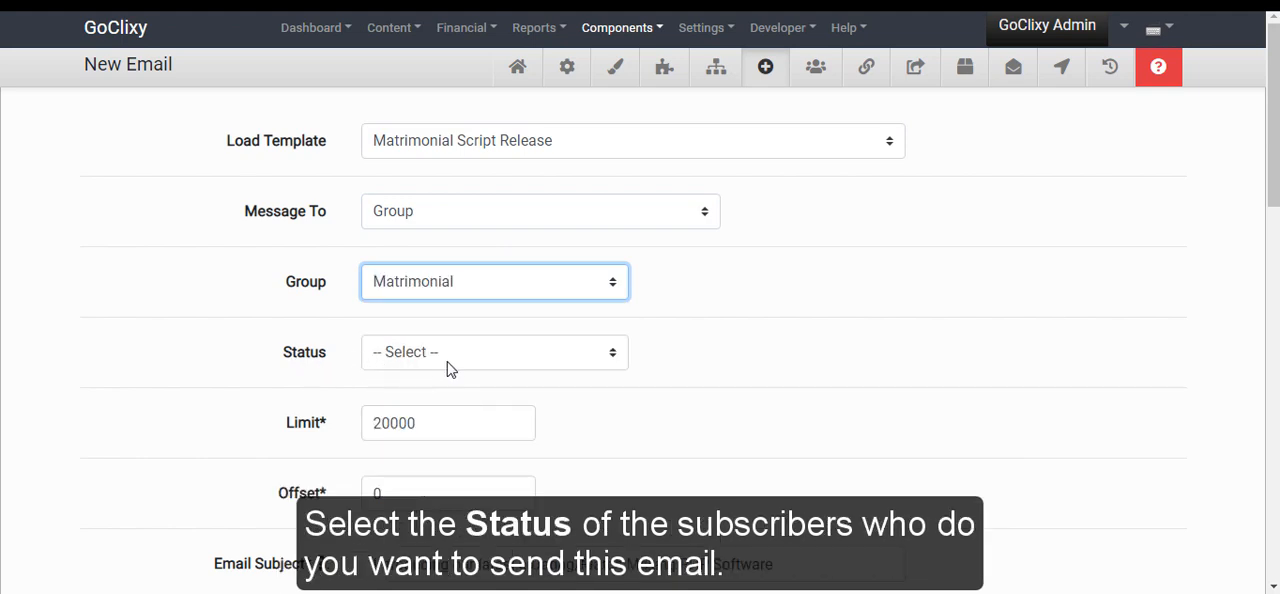
{"action": "left_click", "coordinate": [466, 362]}
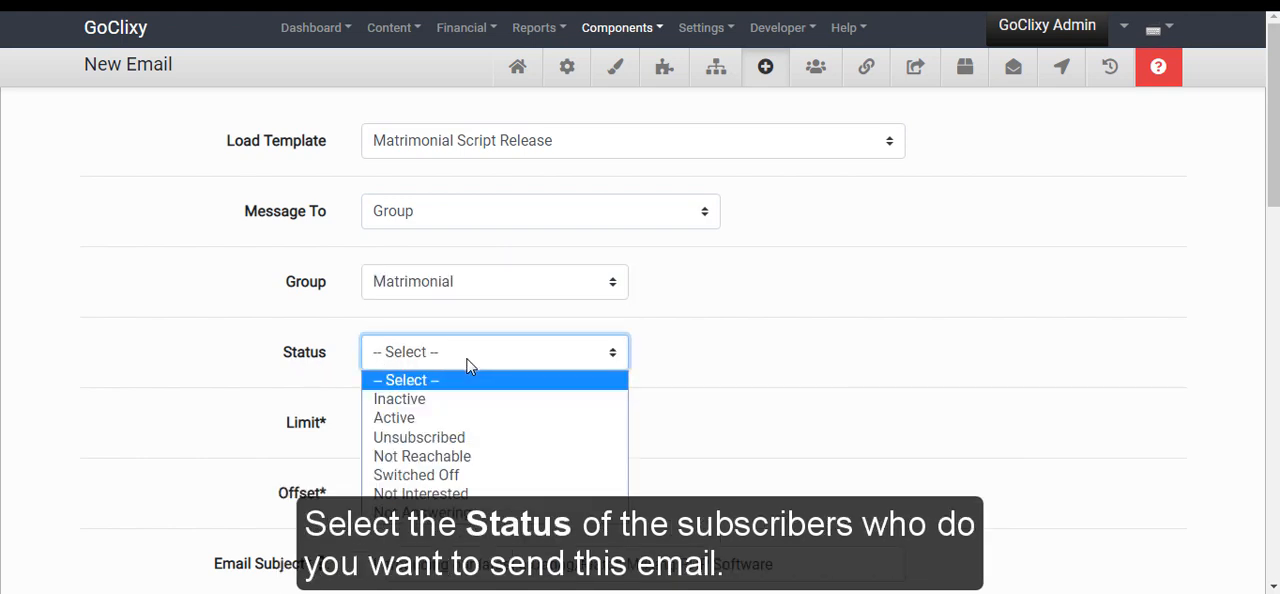
{"action": "left_click", "coordinate": [462, 419]}
{"action": "scroll", "coordinate": [463, 380], "scroll_direction": "down", "scroll_amount": 2}
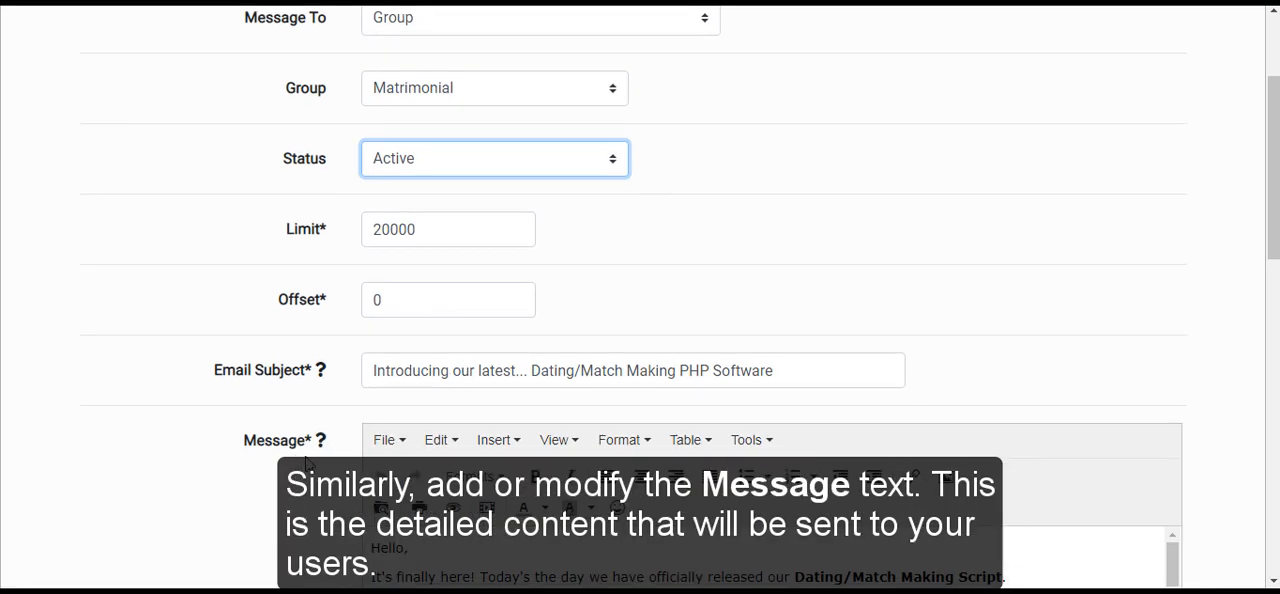
{"action": "scroll", "coordinate": [330, 455], "scroll_direction": "down", "scroll_amount": 1}
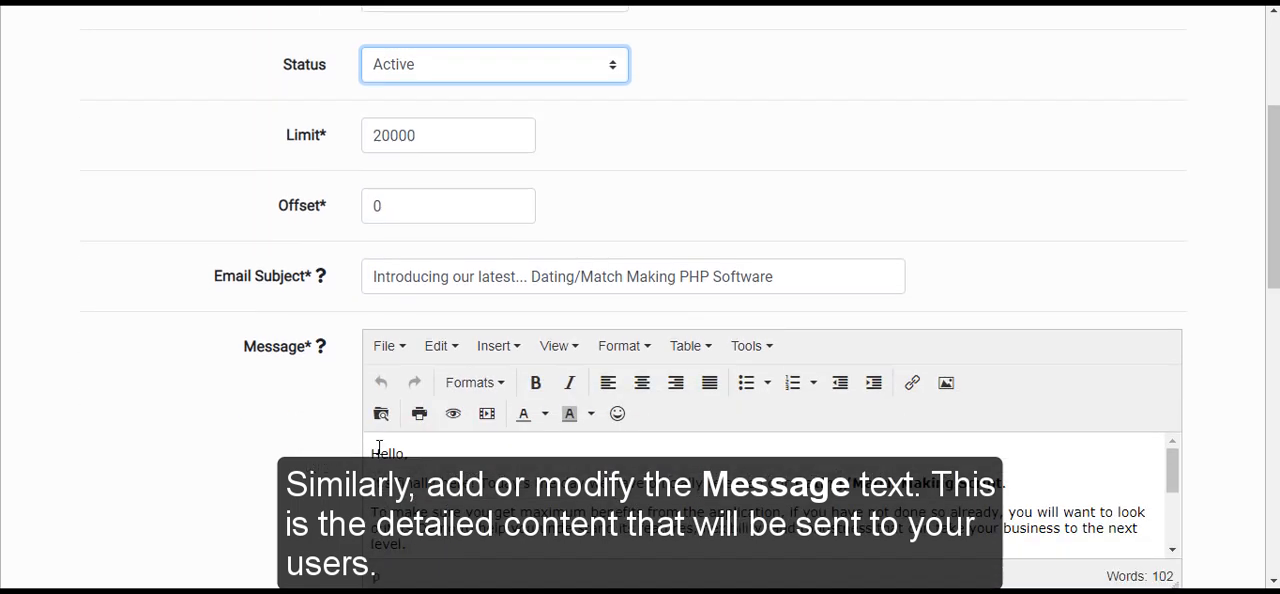
{"action": "scroll", "coordinate": [545, 224], "scroll_direction": "down", "scroll_amount": 3}
{"action": "scroll", "coordinate": [545, 225], "scroll_direction": "up", "scroll_amount": 1}
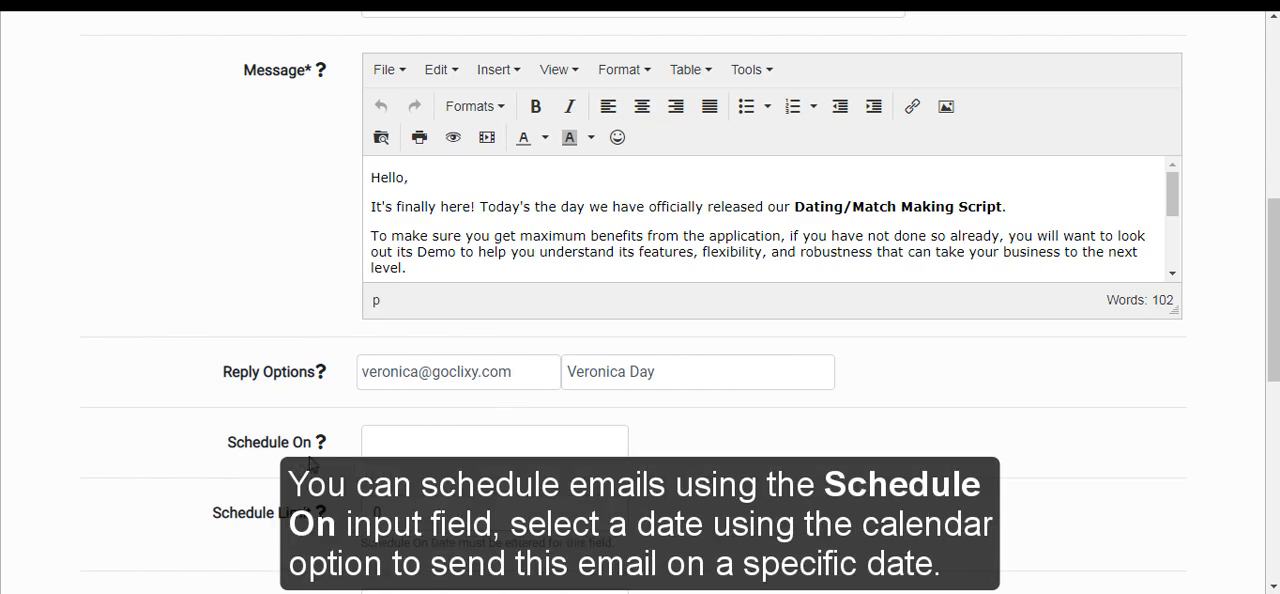
{"action": "left_click", "coordinate": [448, 448]}
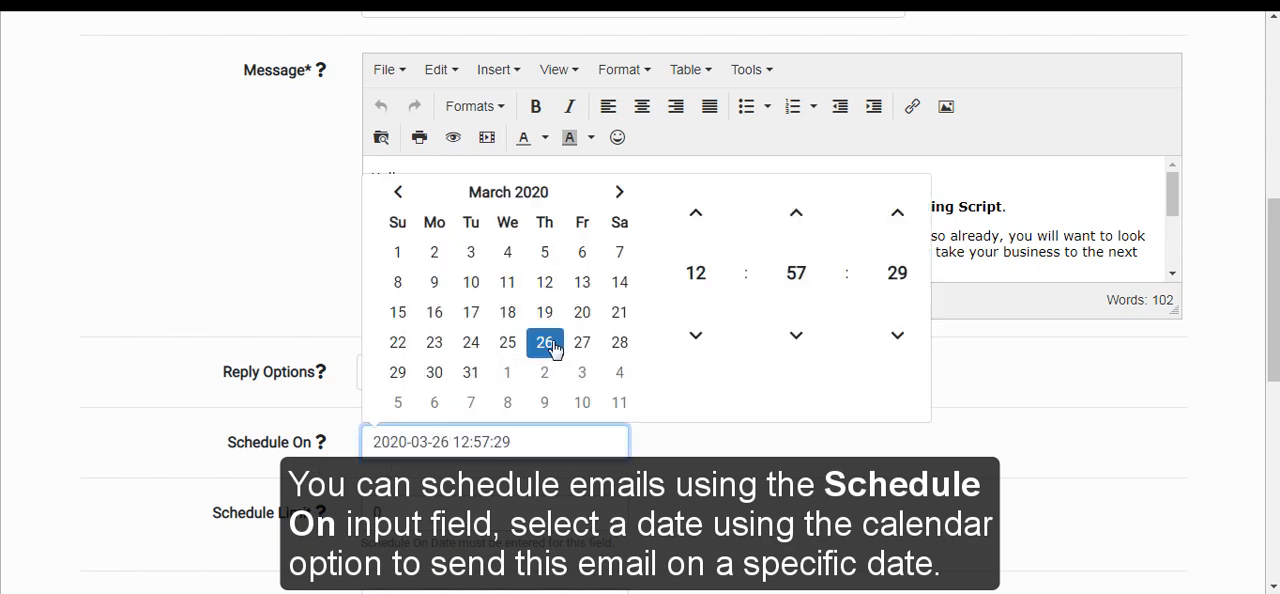
{"action": "left_click", "coordinate": [651, 449]}
Set the email's schedule limit to 1
{"action": "scroll", "coordinate": [546, 440], "scroll_direction": "down", "scroll_amount": 3}
{"action": "scroll", "coordinate": [447, 350], "scroll_direction": "down", "scroll_amount": 1}
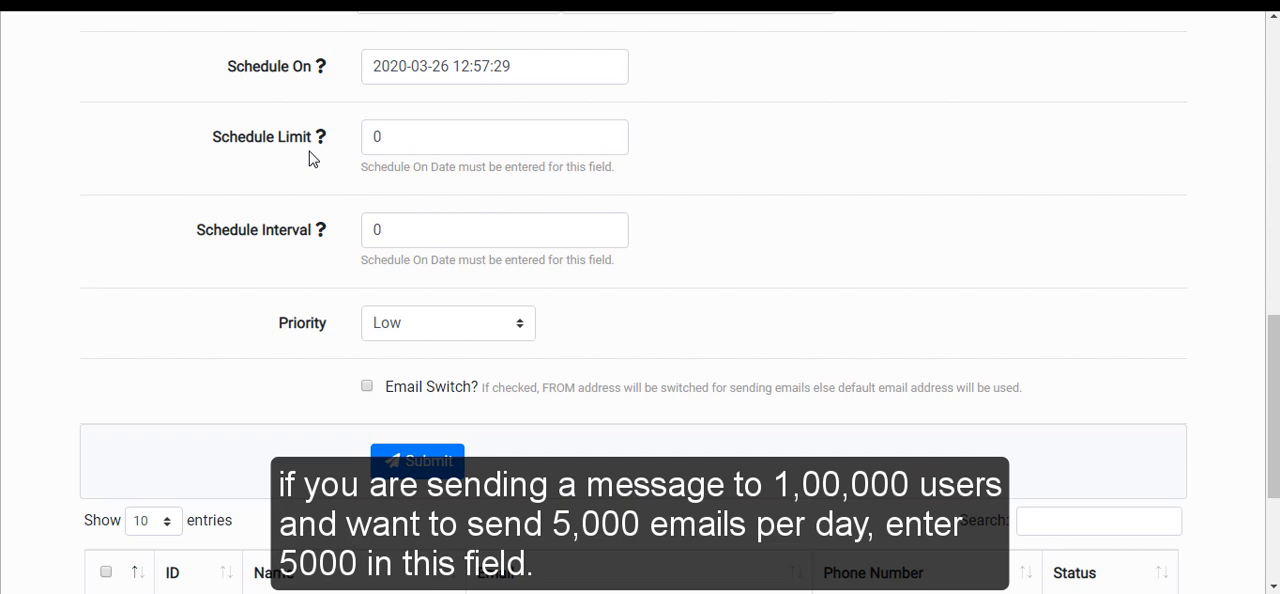
{"action": "left_click", "coordinate": [400, 137]}
{"action": "key", "text": "BackSpace"}
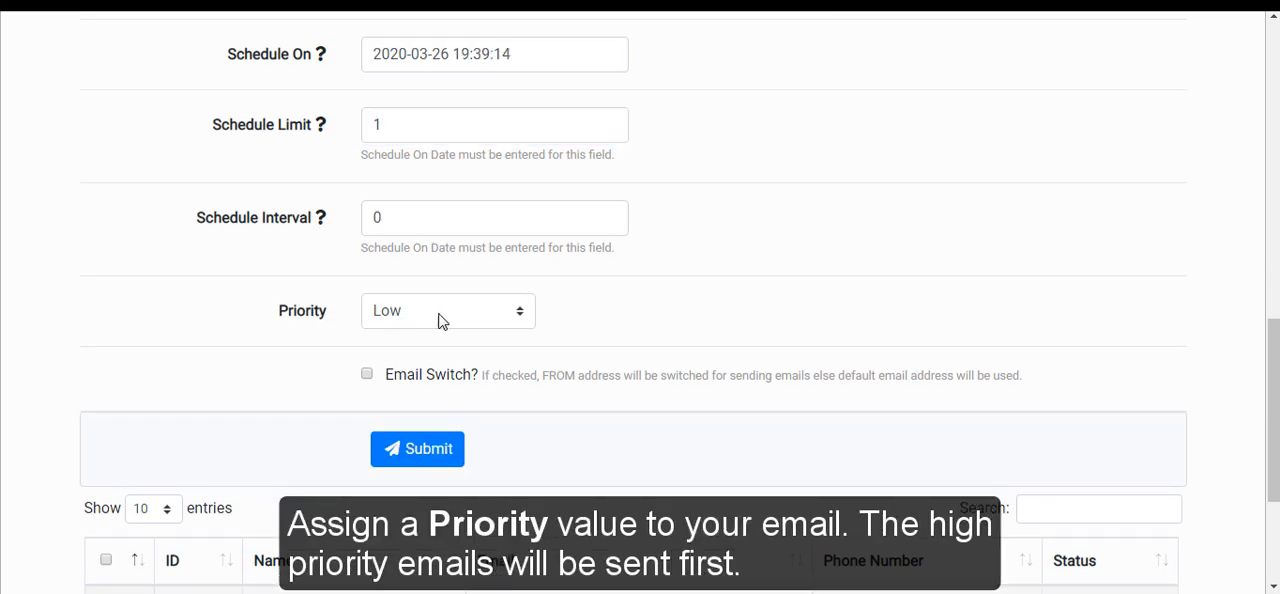
Set the email's priority to High, enable Email Switch, and submit the email to the queue
{"action": "left_click", "coordinate": [516, 318]}
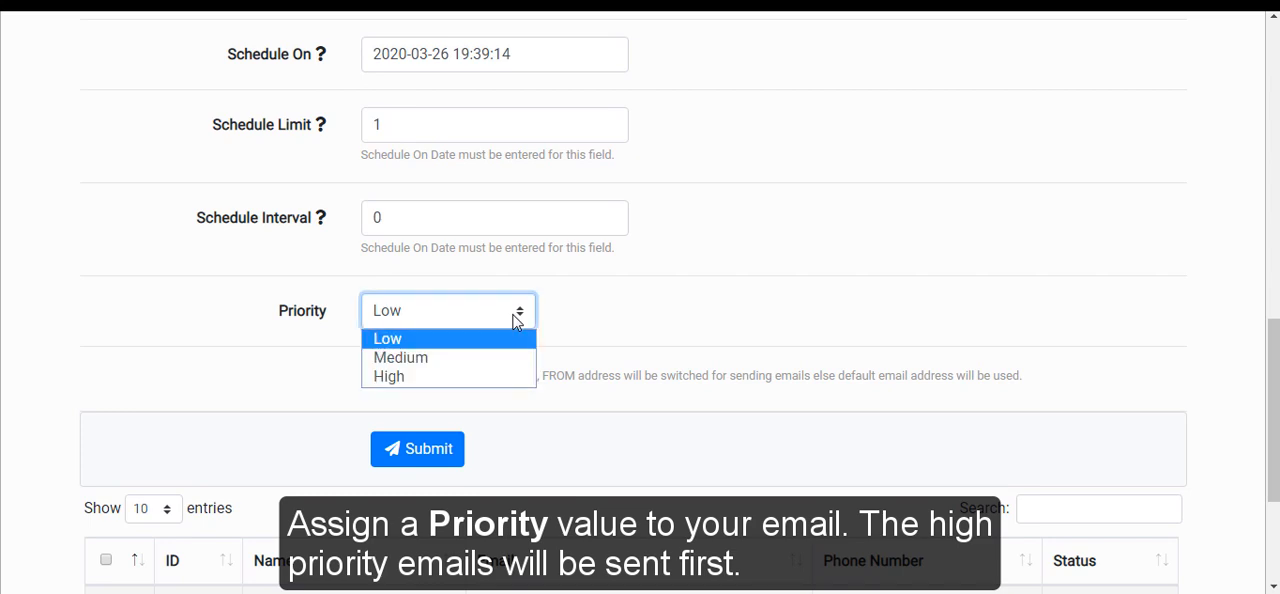
{"action": "left_click", "coordinate": [489, 377]}
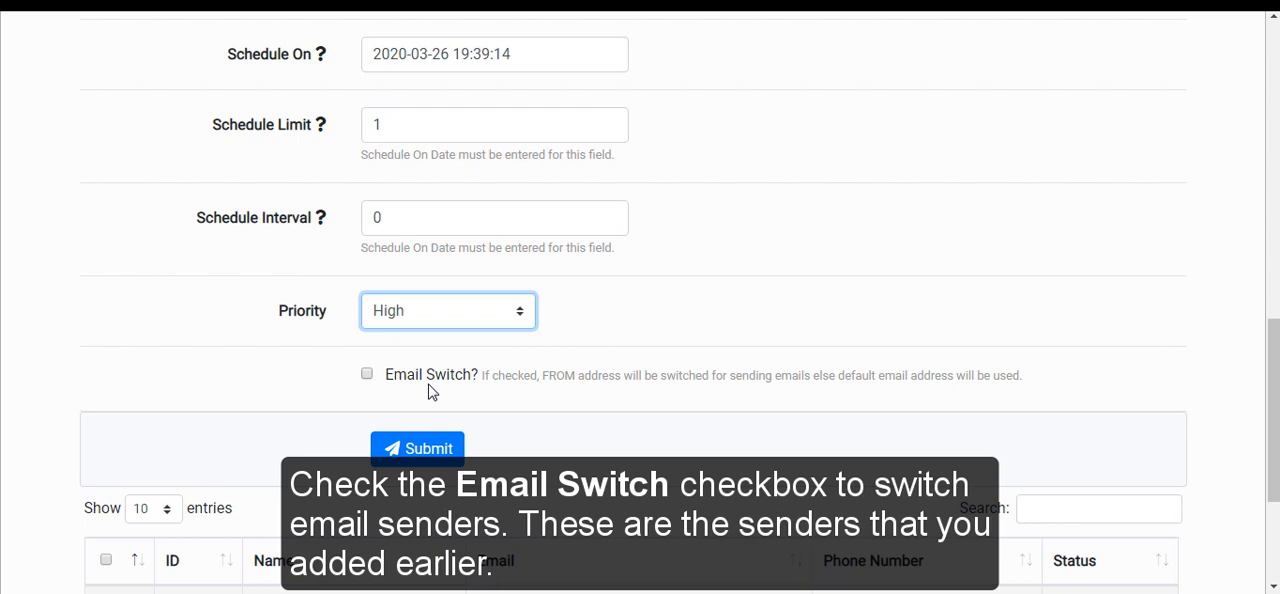
{"action": "left_click", "coordinate": [367, 375]}
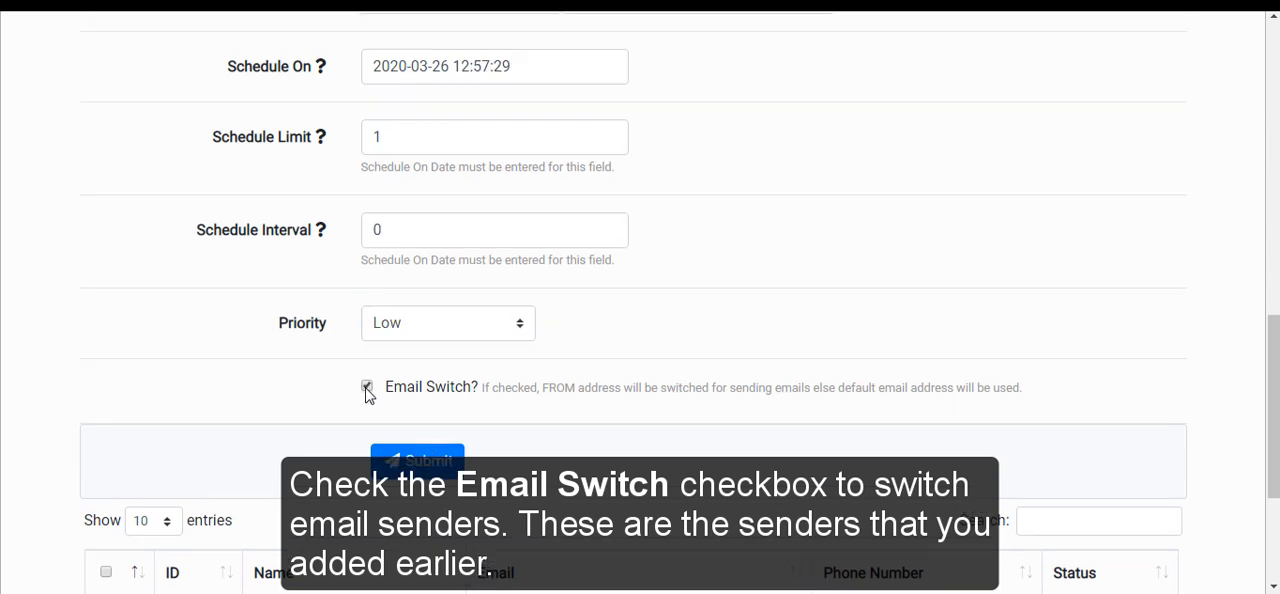
{"action": "left_click", "coordinate": [403, 463]}
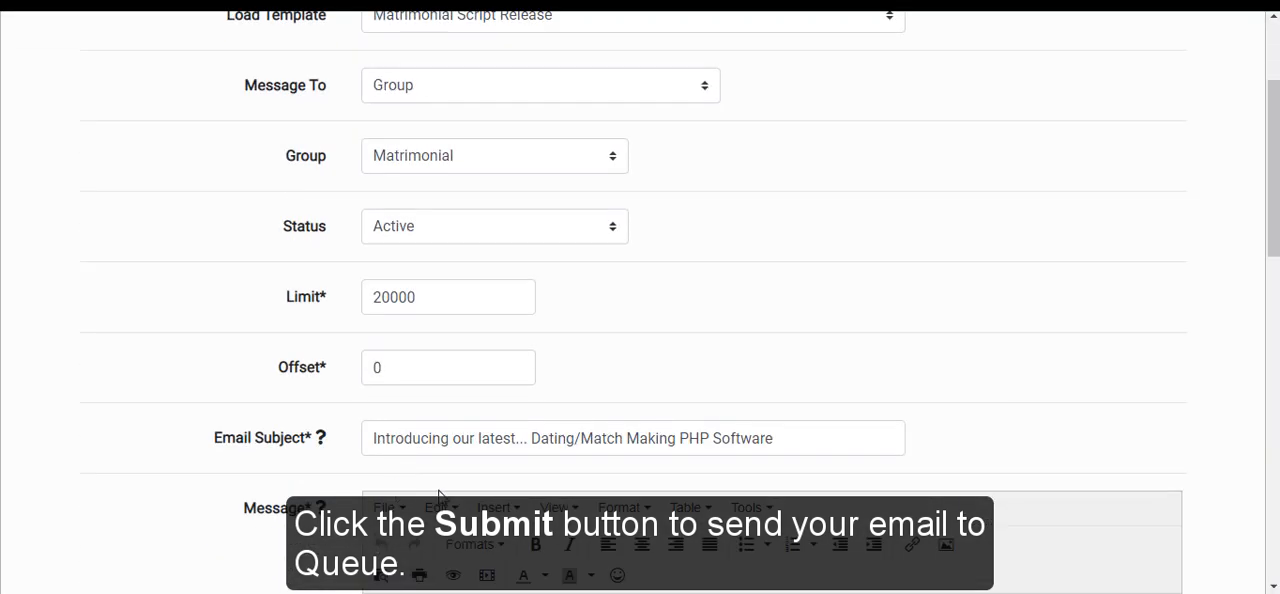
Select the subscriber with ID 1 in the list below the form and send the email to that subscriber only
{"action": "scroll", "coordinate": [350, 456], "scroll_direction": "down", "scroll_amount": 1}
{"action": "scroll", "coordinate": [350, 456], "scroll_direction": "down", "scroll_amount": 12}
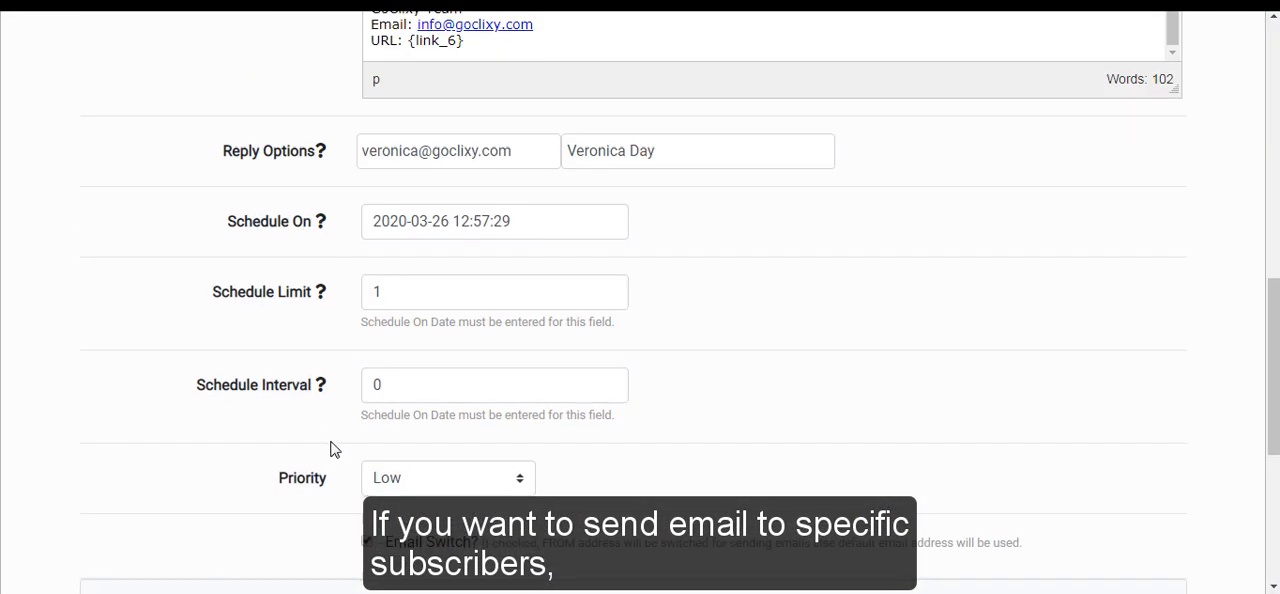
{"action": "scroll", "coordinate": [345, 410], "scroll_direction": "up", "scroll_amount": 1}
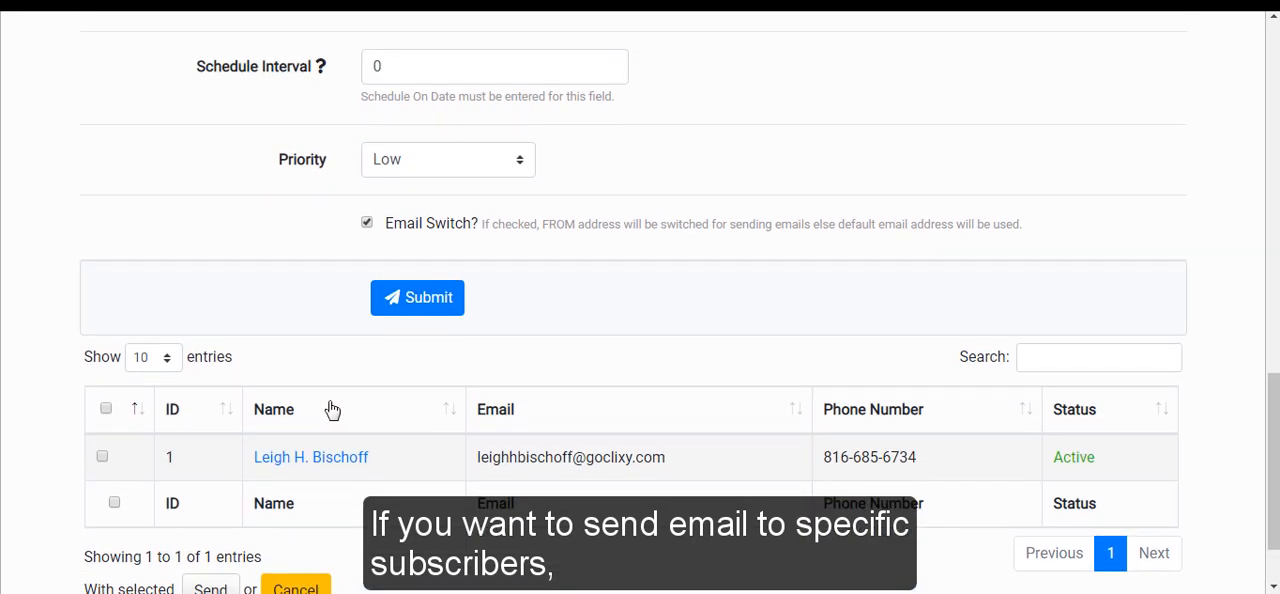
{"action": "left_click", "coordinate": [104, 458]}
{"action": "scroll", "coordinate": [172, 470], "scroll_direction": "down", "scroll_amount": 1}
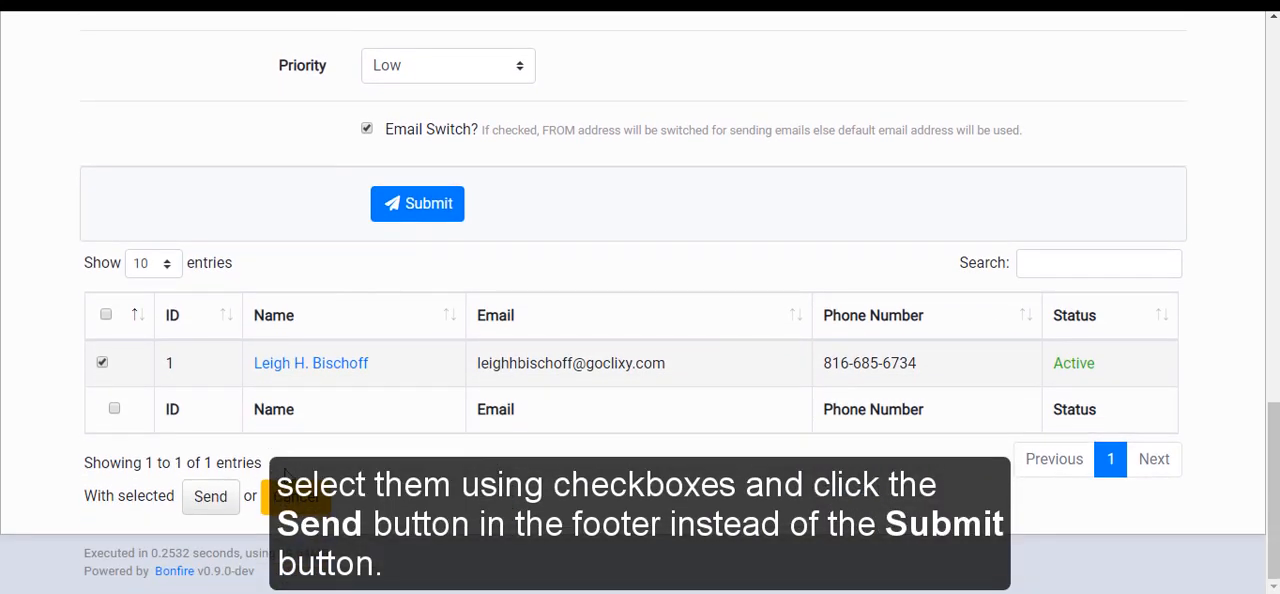
{"action": "left_click", "coordinate": [209, 500]}
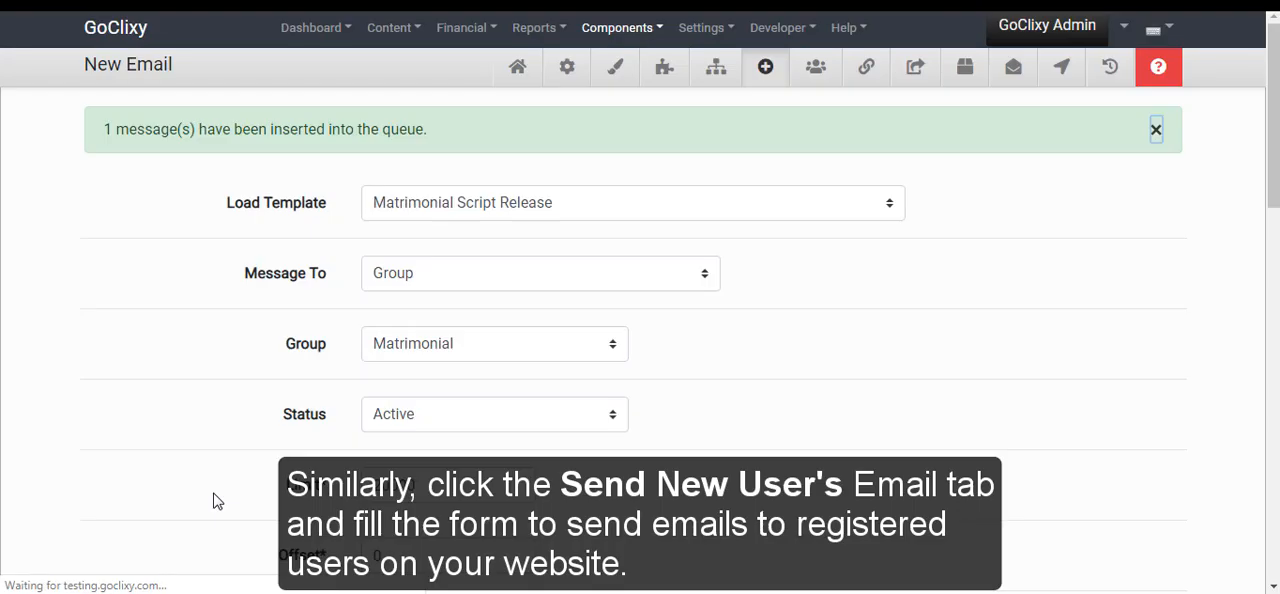
View the emailer's messages and sent emails, and open the history of opened emails and clicked links
{"action": "scroll", "coordinate": [212, 500], "scroll_direction": "down", "scroll_amount": 3}
{"action": "scroll", "coordinate": [220, 499], "scroll_direction": "down", "scroll_amount": 10}
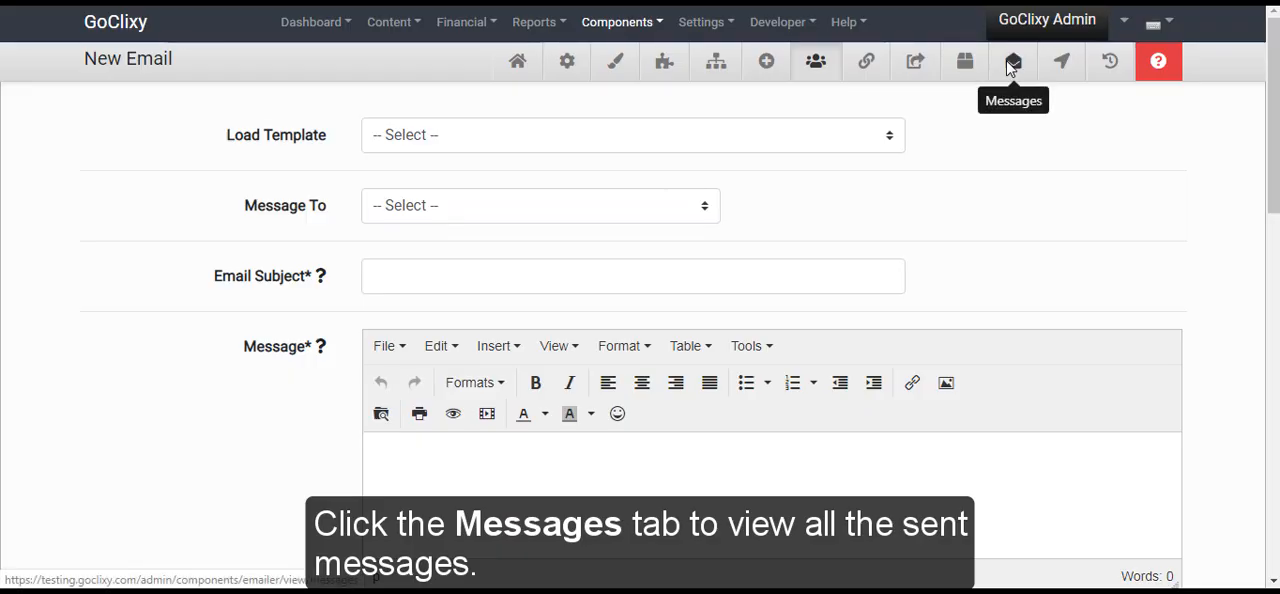
{"action": "left_click", "coordinate": [1012, 64]}
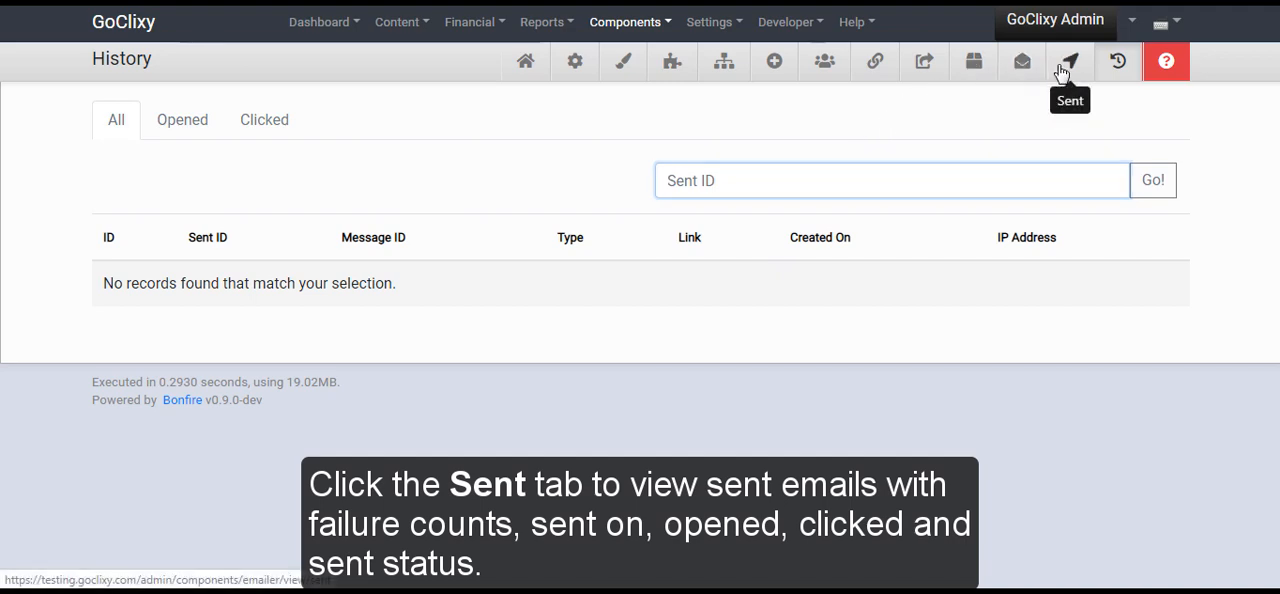
{"action": "left_click", "coordinate": [1062, 68]}
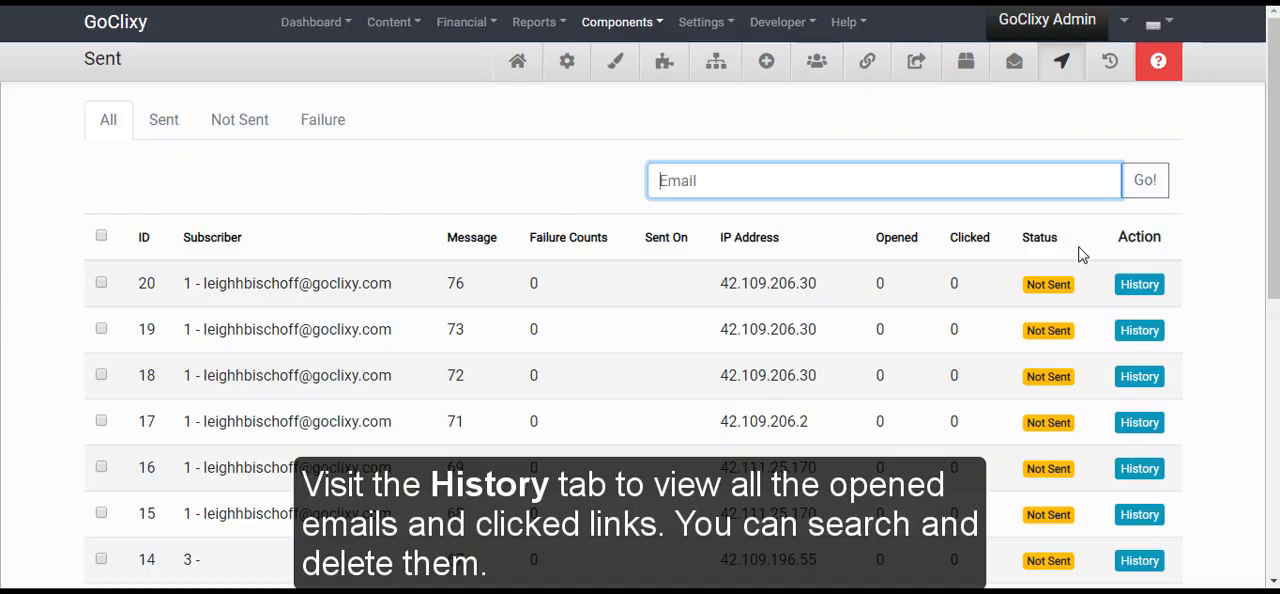
{"action": "left_click", "coordinate": [1103, 73]}
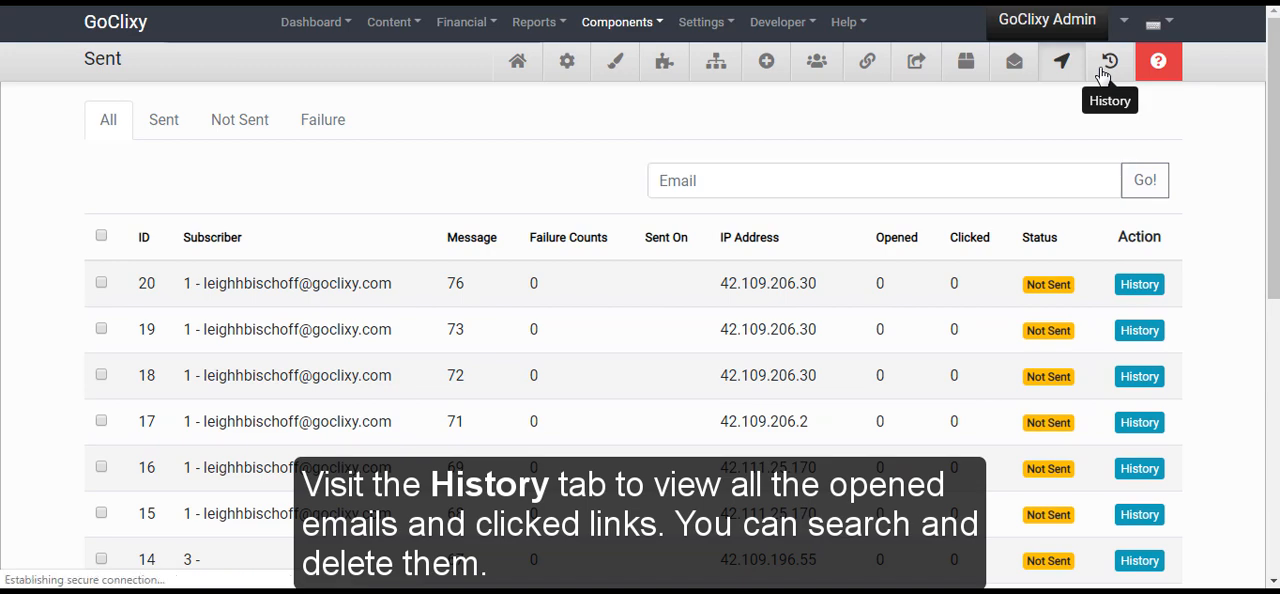